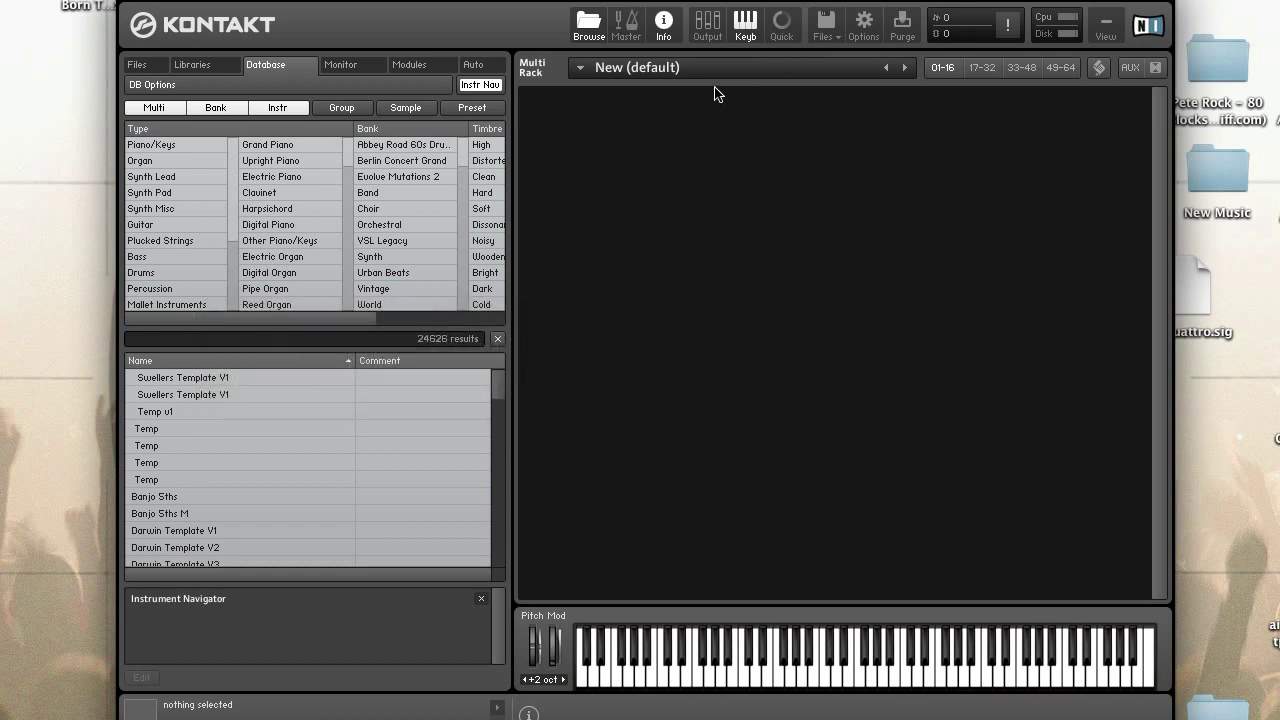
Step: Load a Reverb into aux 1's first insert slot and check its parameters (Pre Dly 25.0 ms, Size 75.0)
click(708, 26)
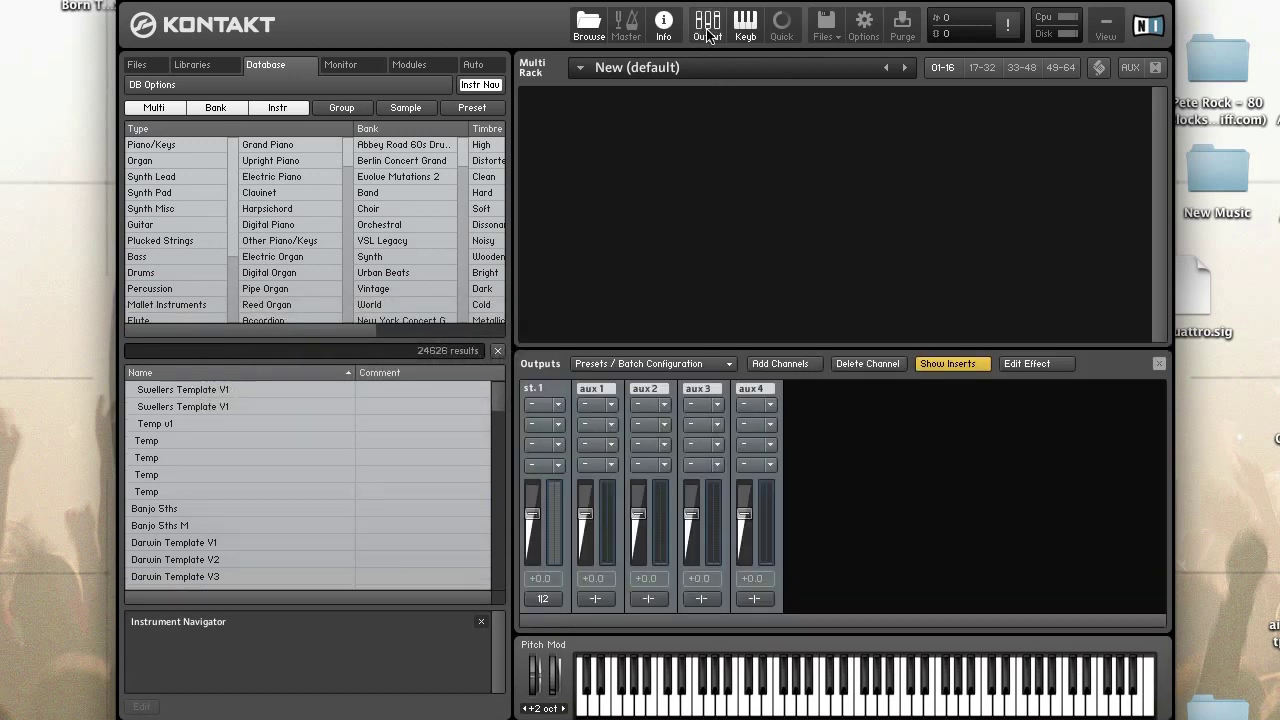
click(608, 406)
mouse_move(625, 482)
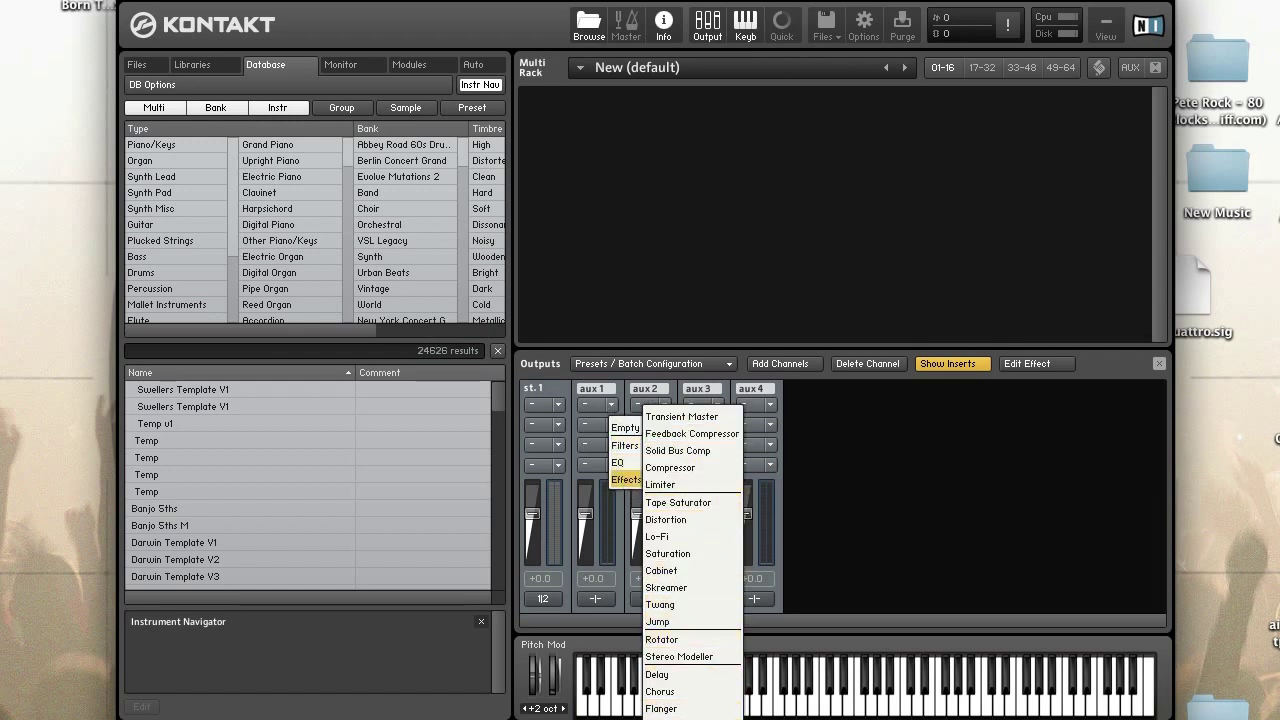
click(709, 716)
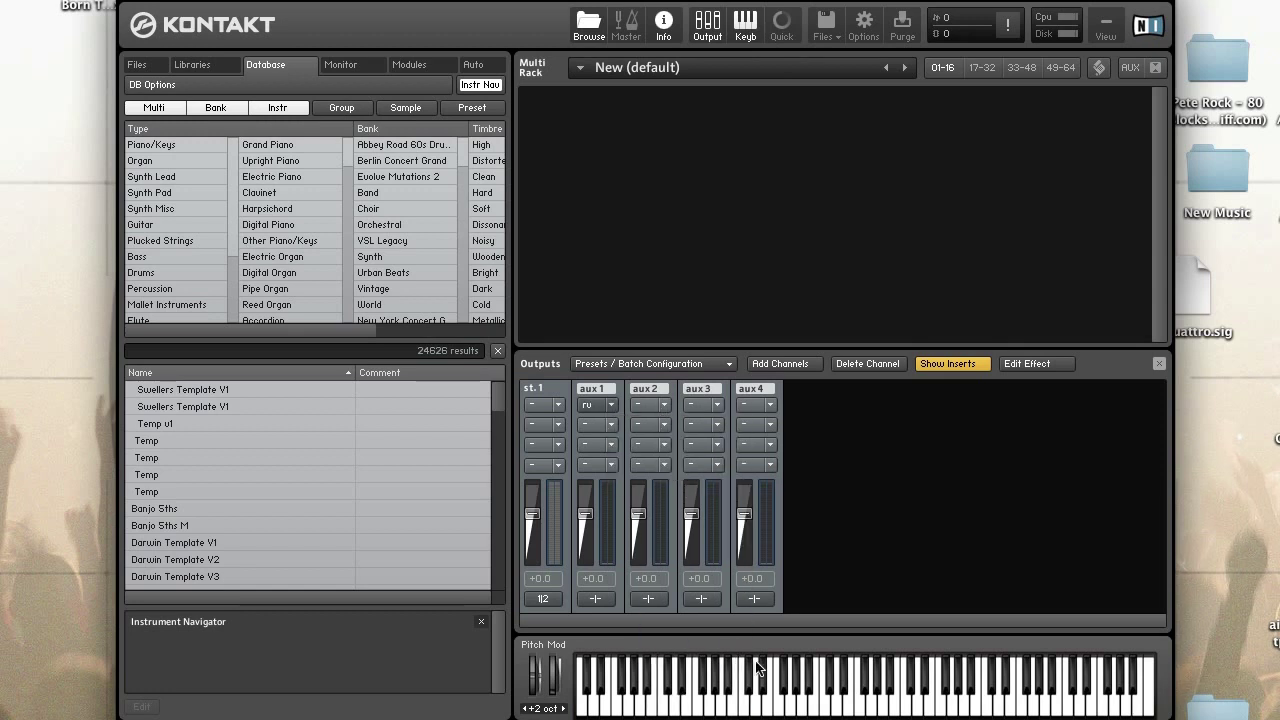
click(604, 406)
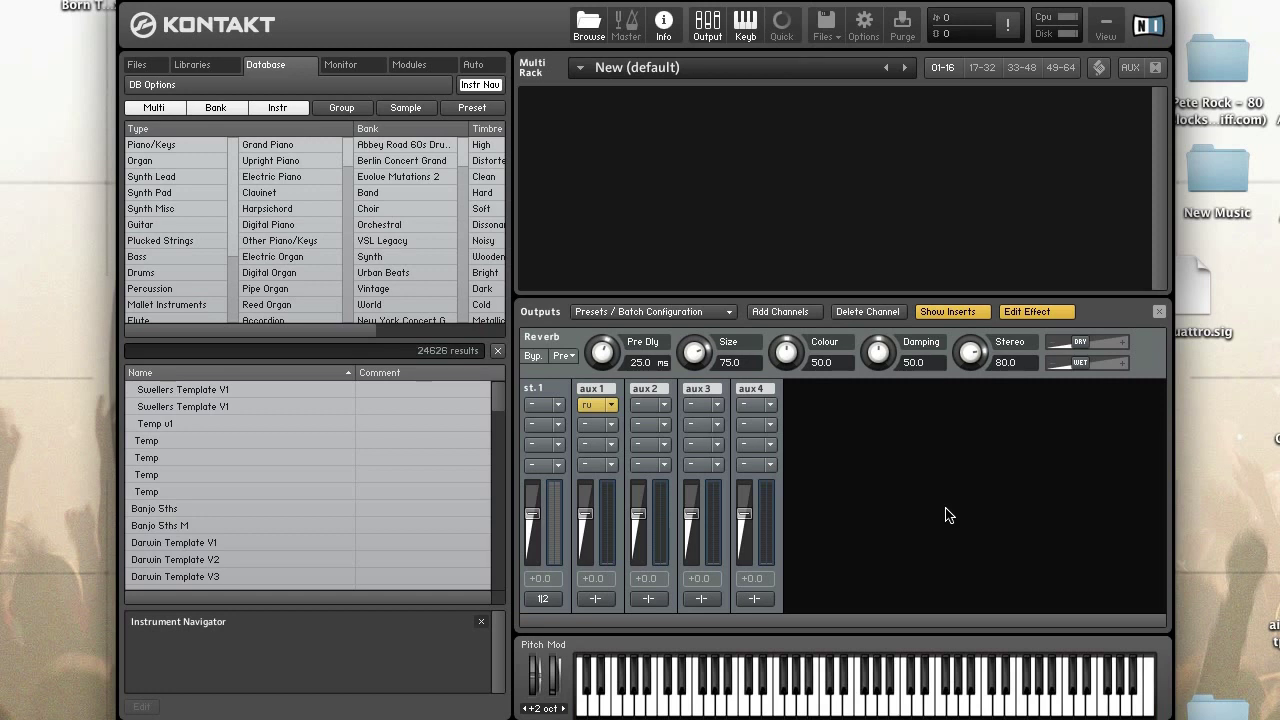
click(598, 406)
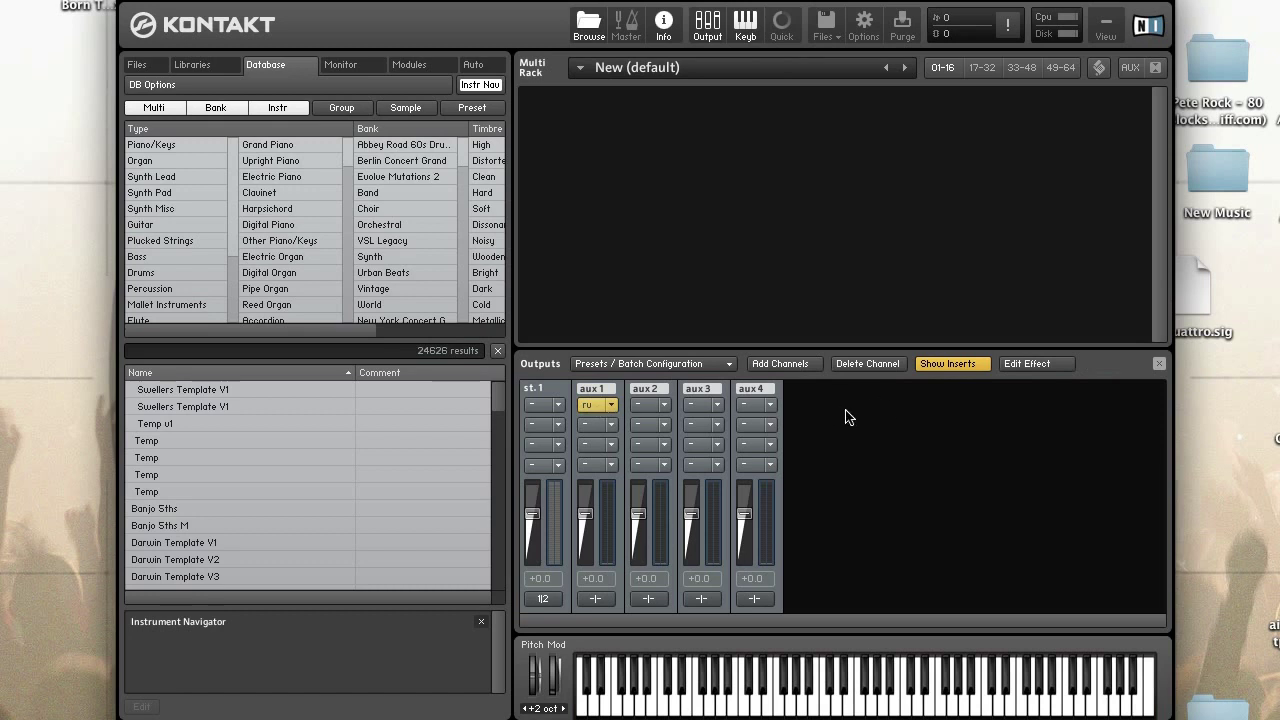
Step: Apply the Roomverb1 factory preset to the aux 1 reverb, then create a New (default) instrument
click(609, 407)
click(607, 413)
click(1015, 364)
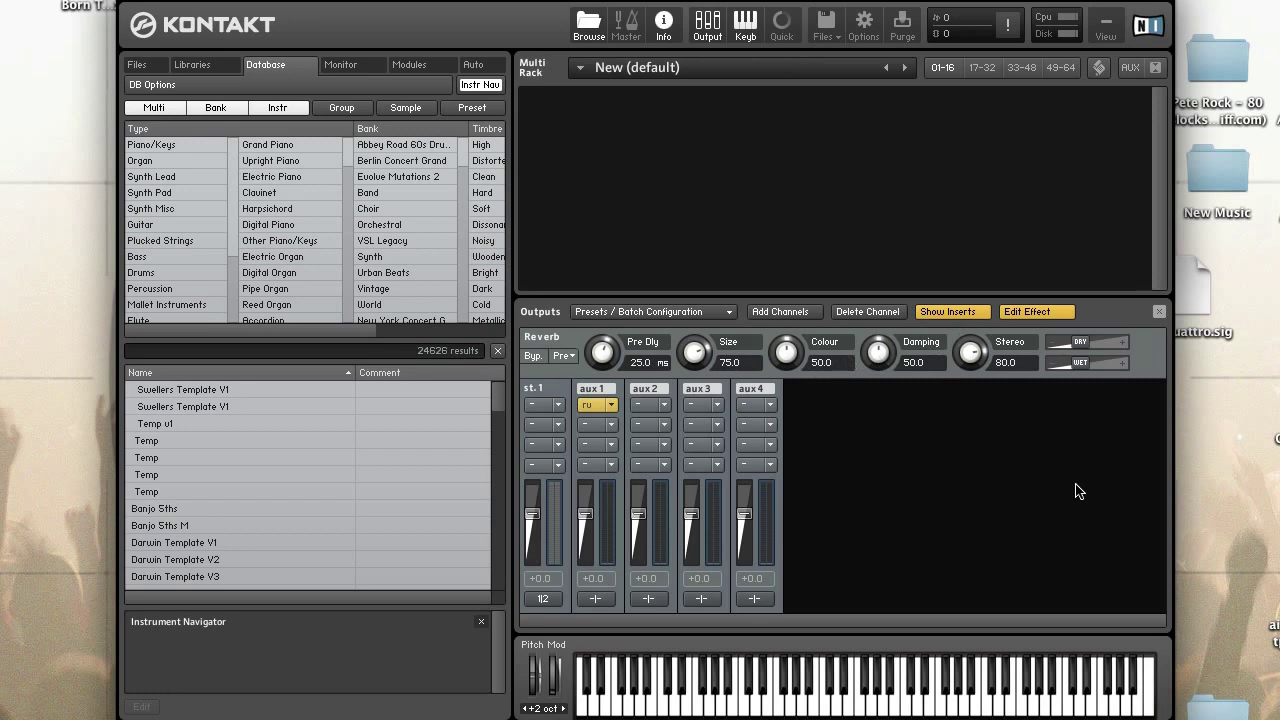
click(575, 356)
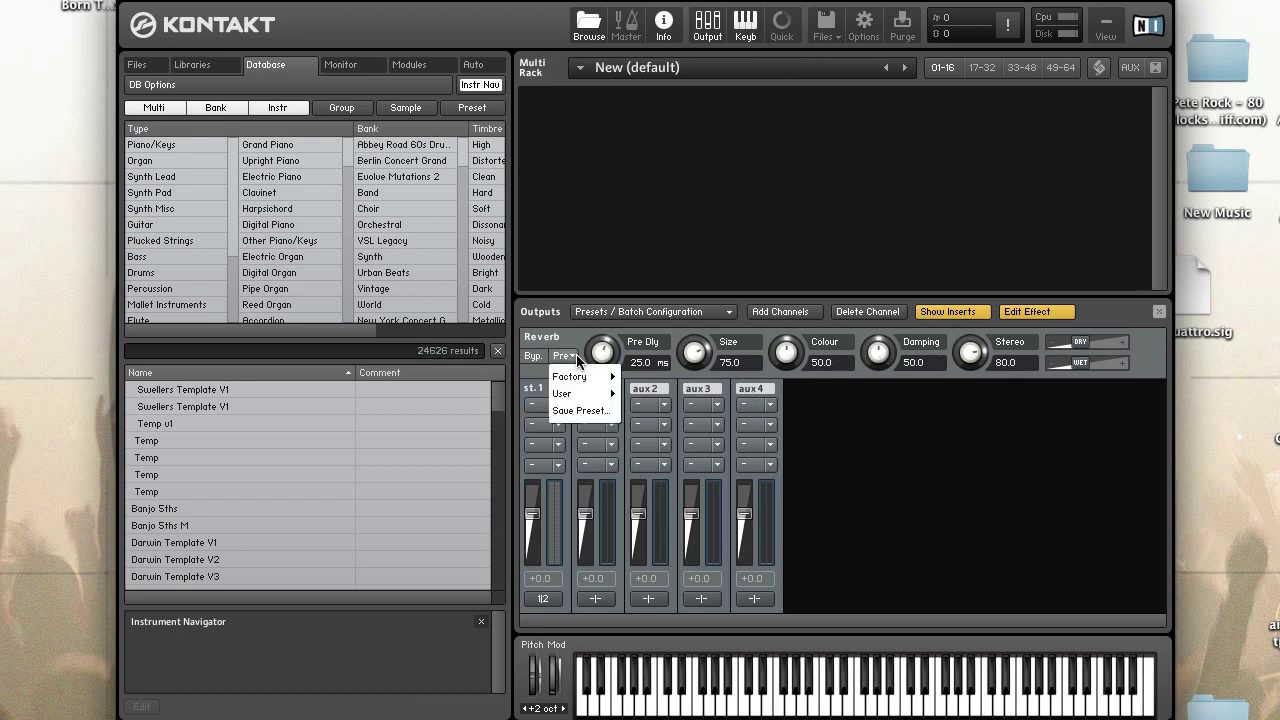
mouse_move(586, 386)
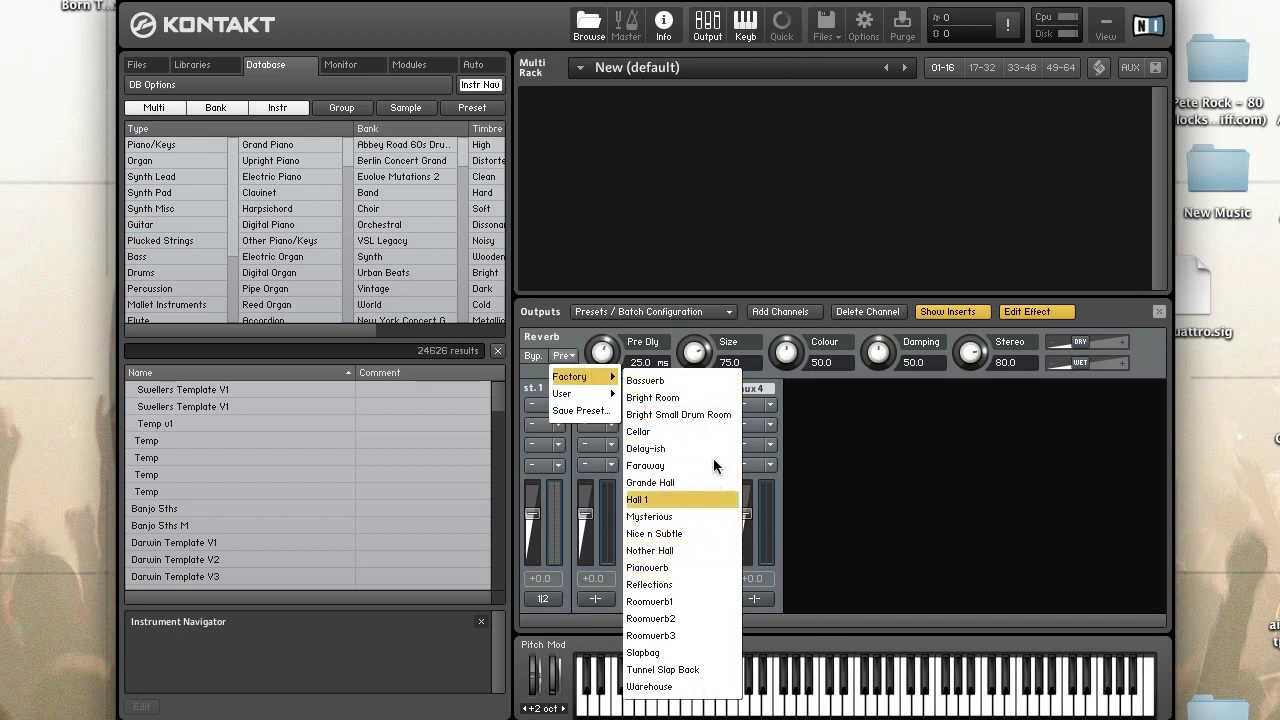
click(707, 601)
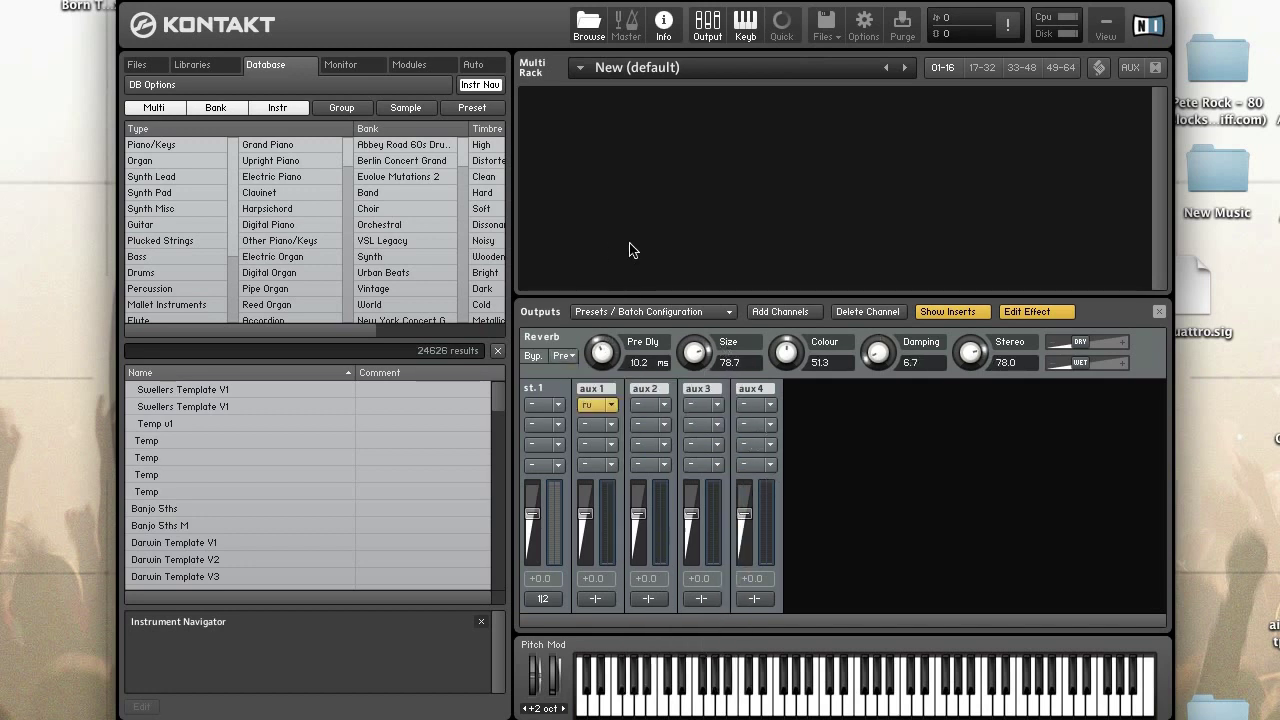
click(830, 40)
click(850, 60)
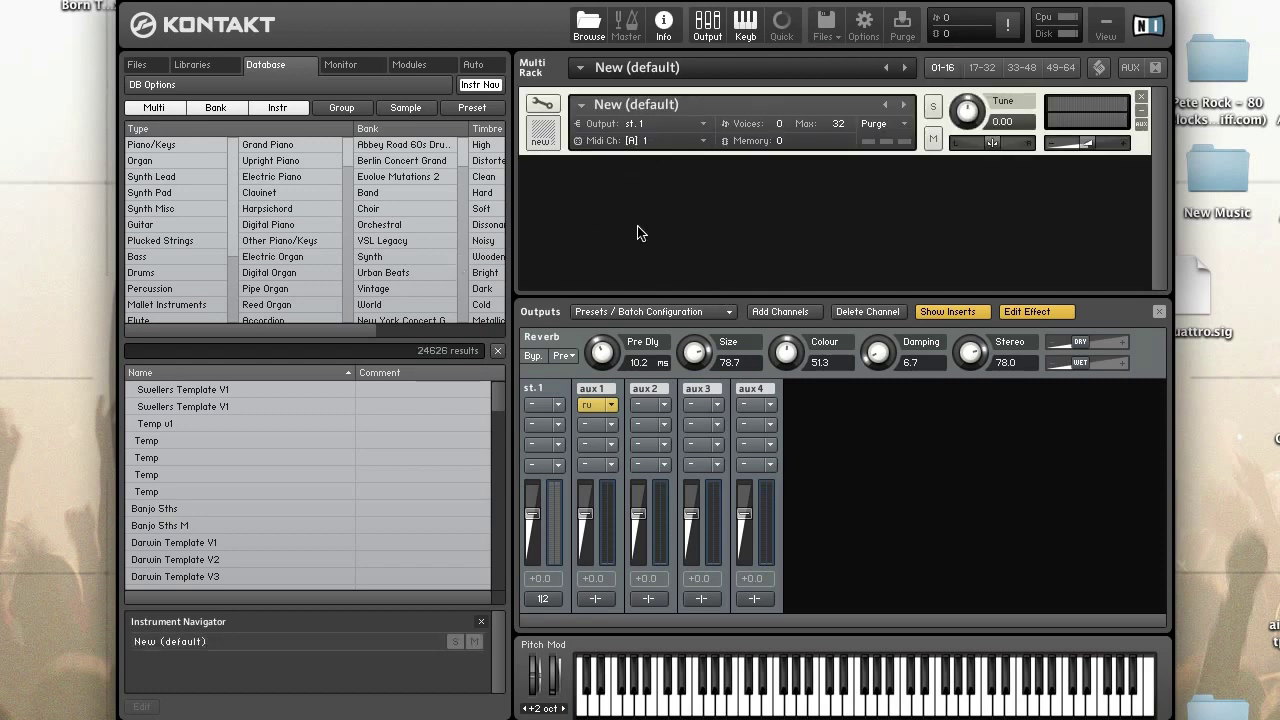
Step: Browse disk files to Hollow Sun > Stringodyne > Samples, preview stringodyne.ncw, and enter instrument edit mode
click(148, 67)
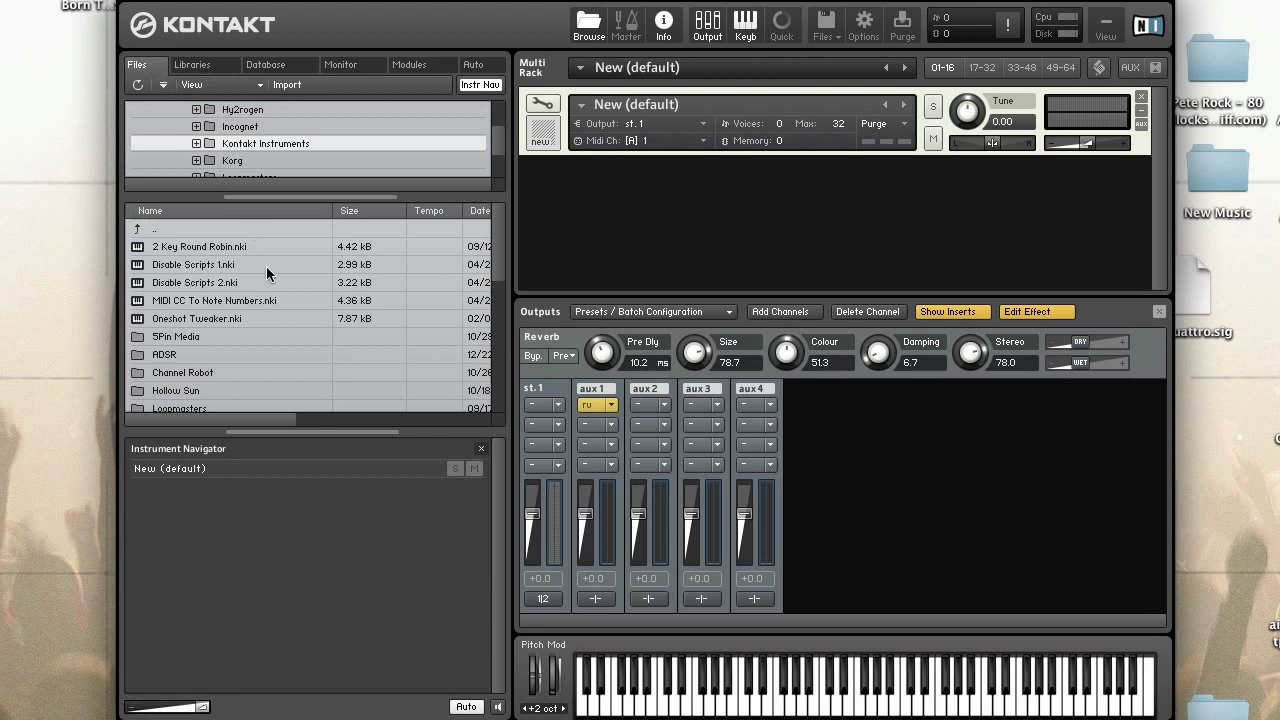
scroll(252, 316, down, 3)
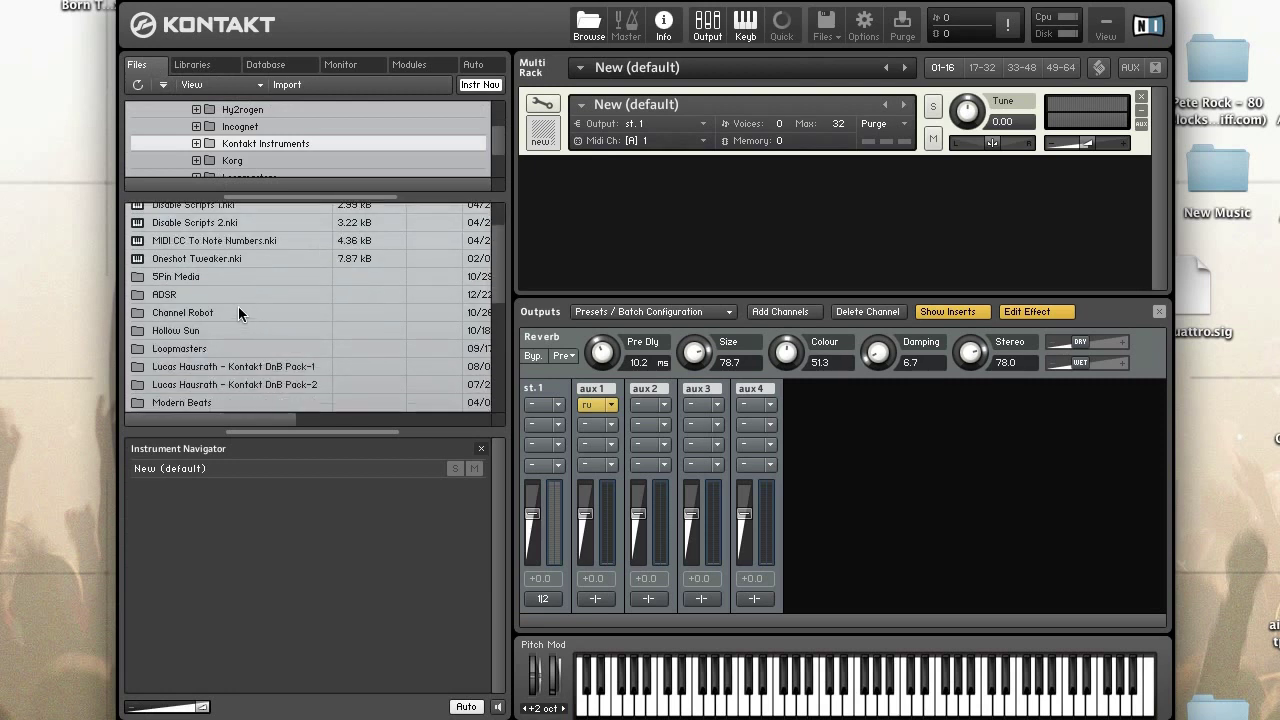
double_click(236, 323)
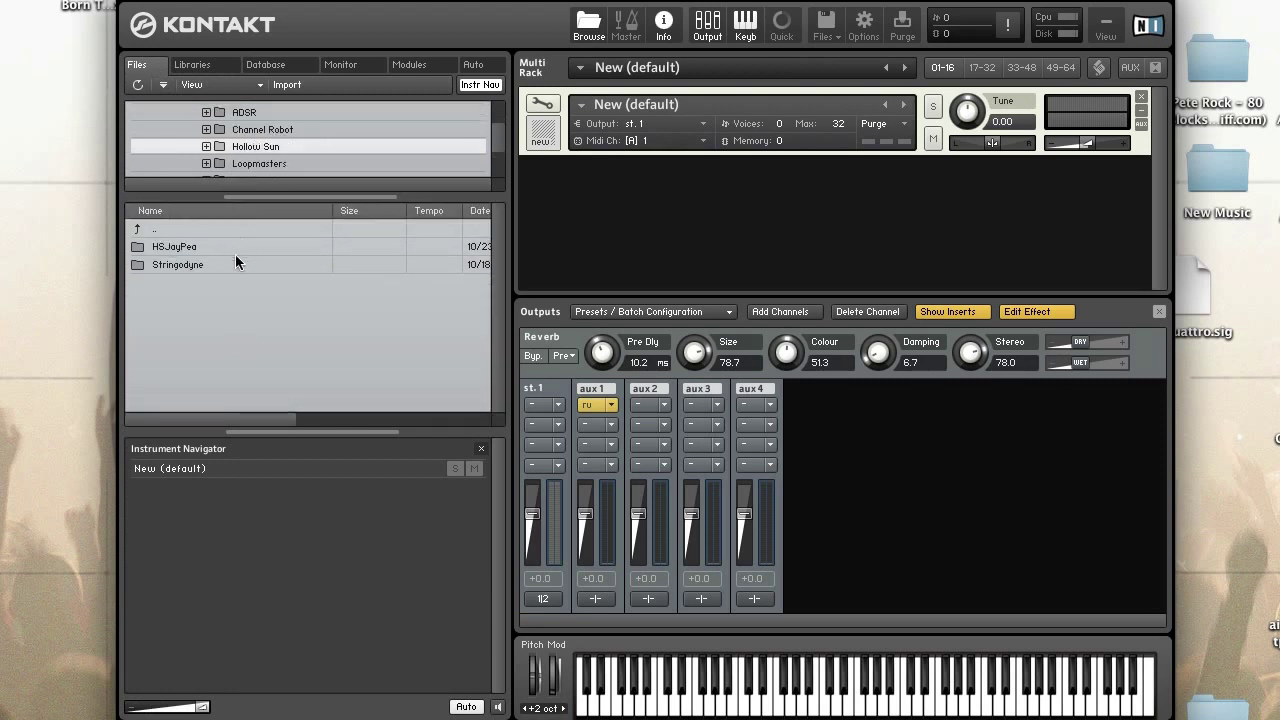
click(233, 261)
double_click(233, 261)
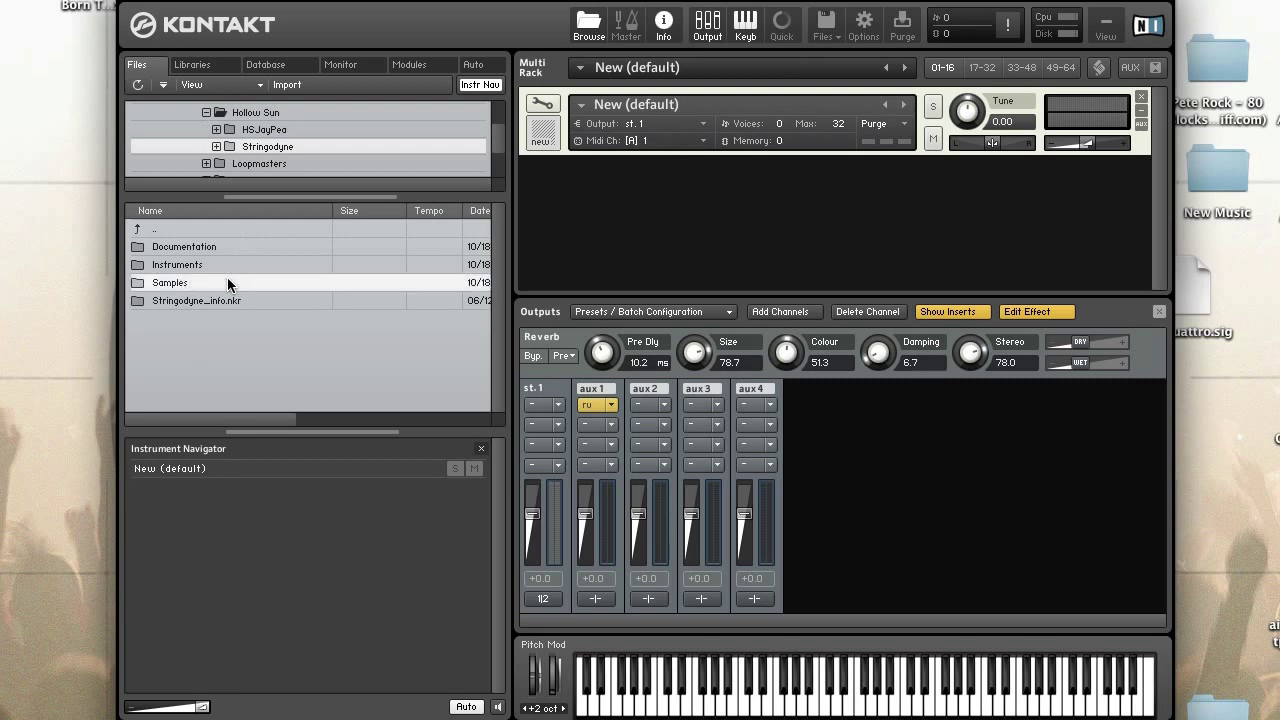
double_click(227, 277)
click(219, 247)
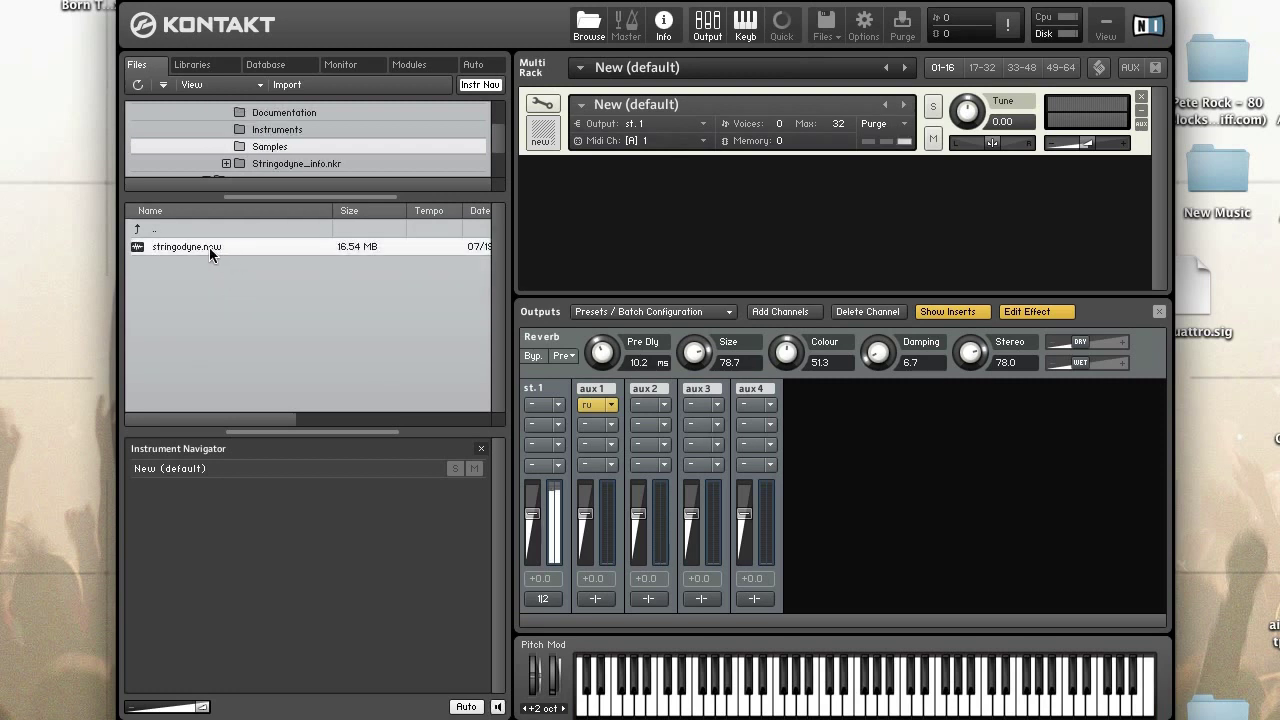
click(542, 104)
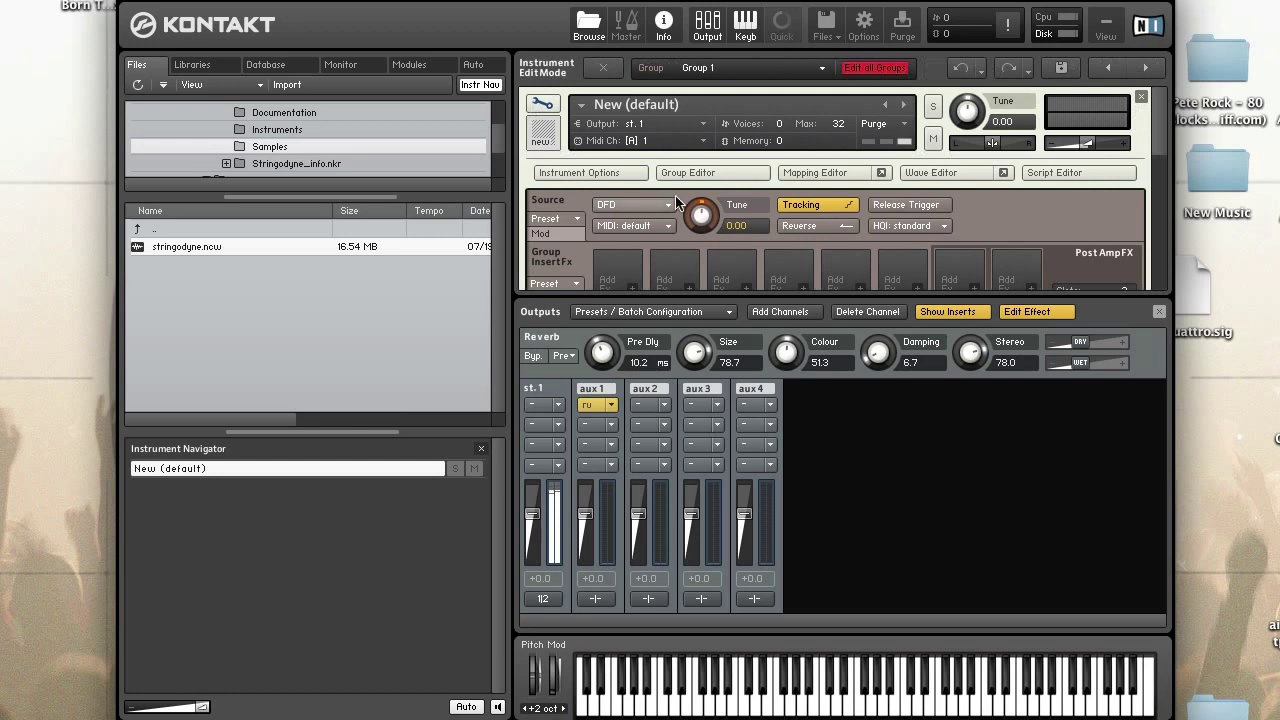
Step: Drag stringodyne.ncw into the new instrument's Mapping Editor
click(815, 175)
drag(400, 246, 730, 269)
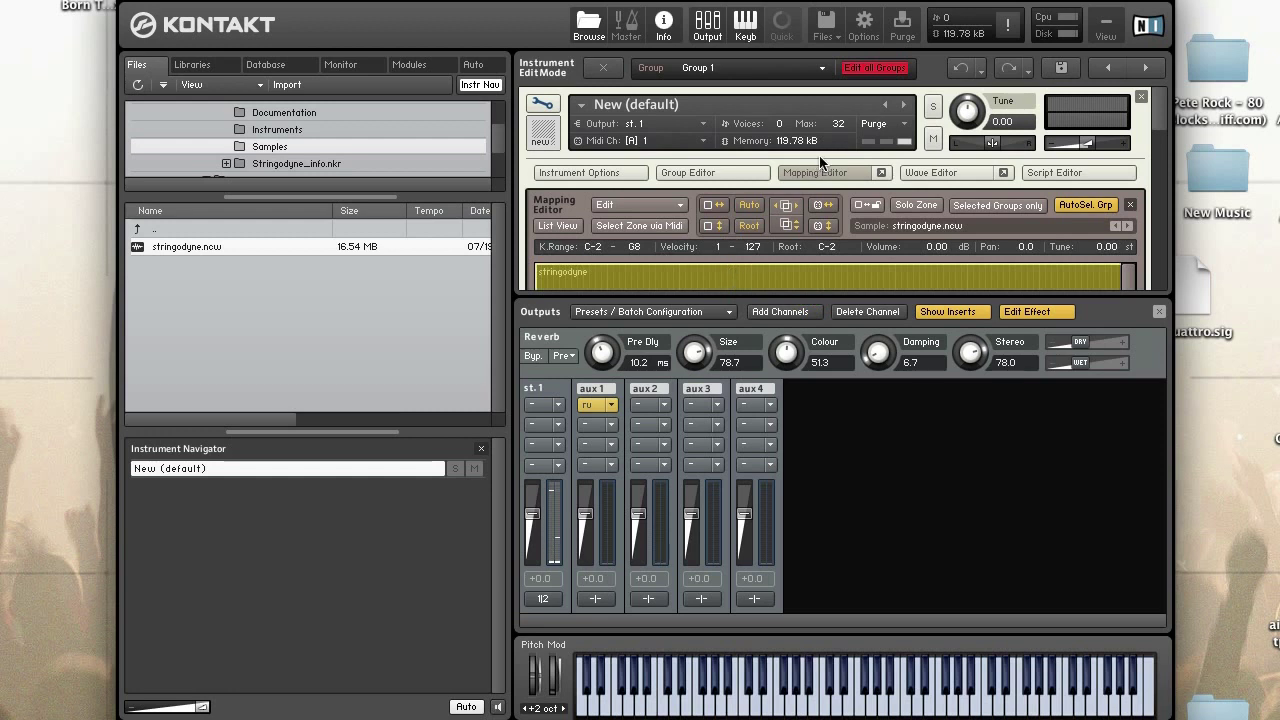
click(839, 172)
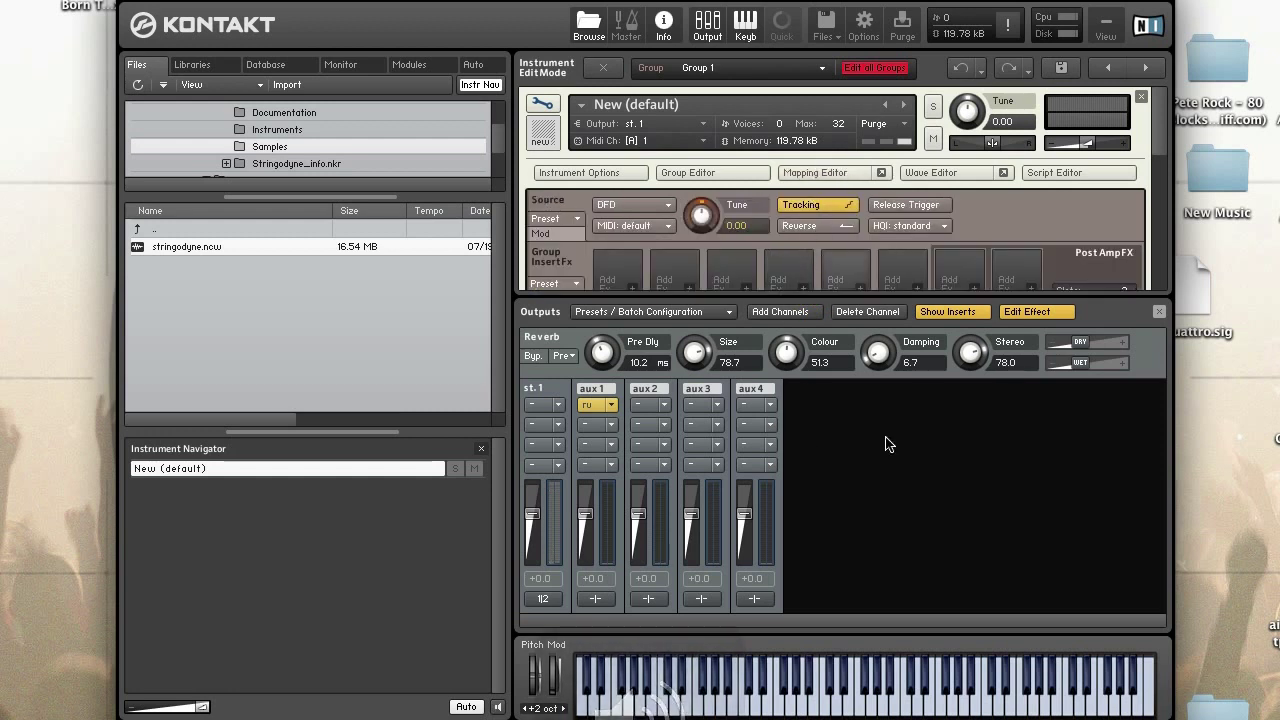
Step: Audition the mapped sample on the on-screen keyboard, then return to the multi rack
click(840, 703)
click(768, 694)
click(985, 692)
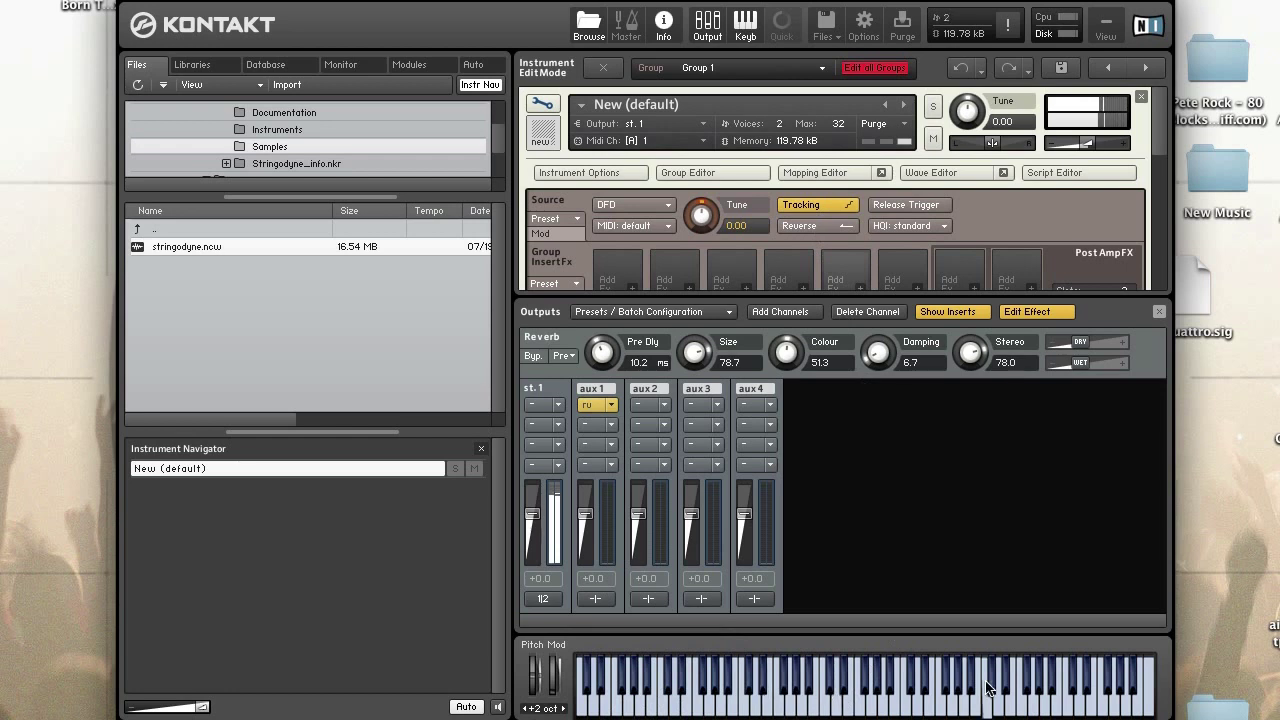
click(896, 690)
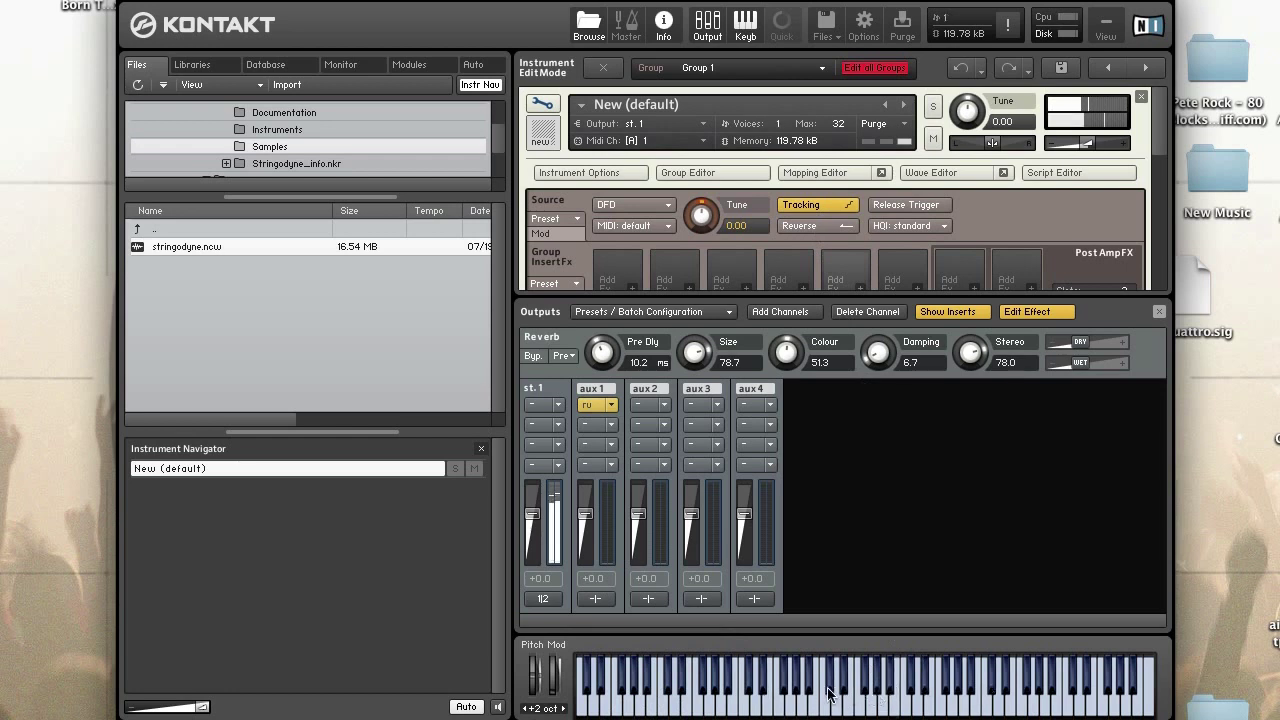
click(826, 693)
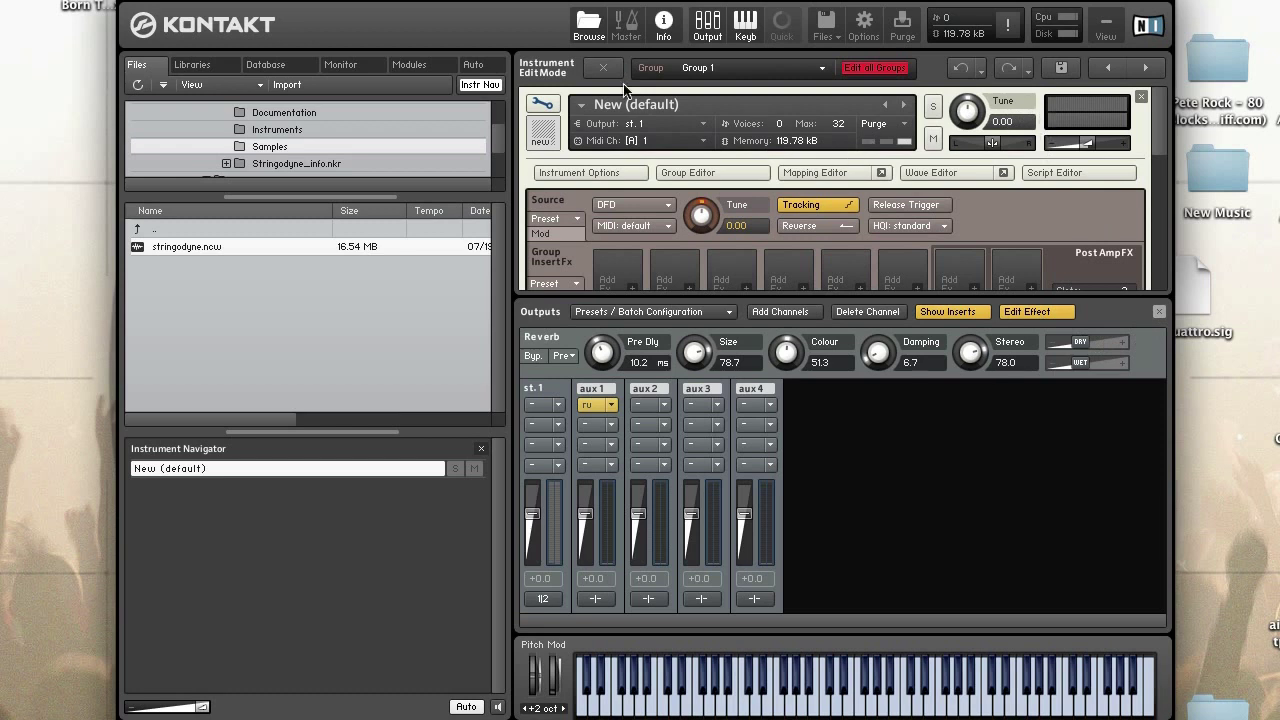
click(545, 110)
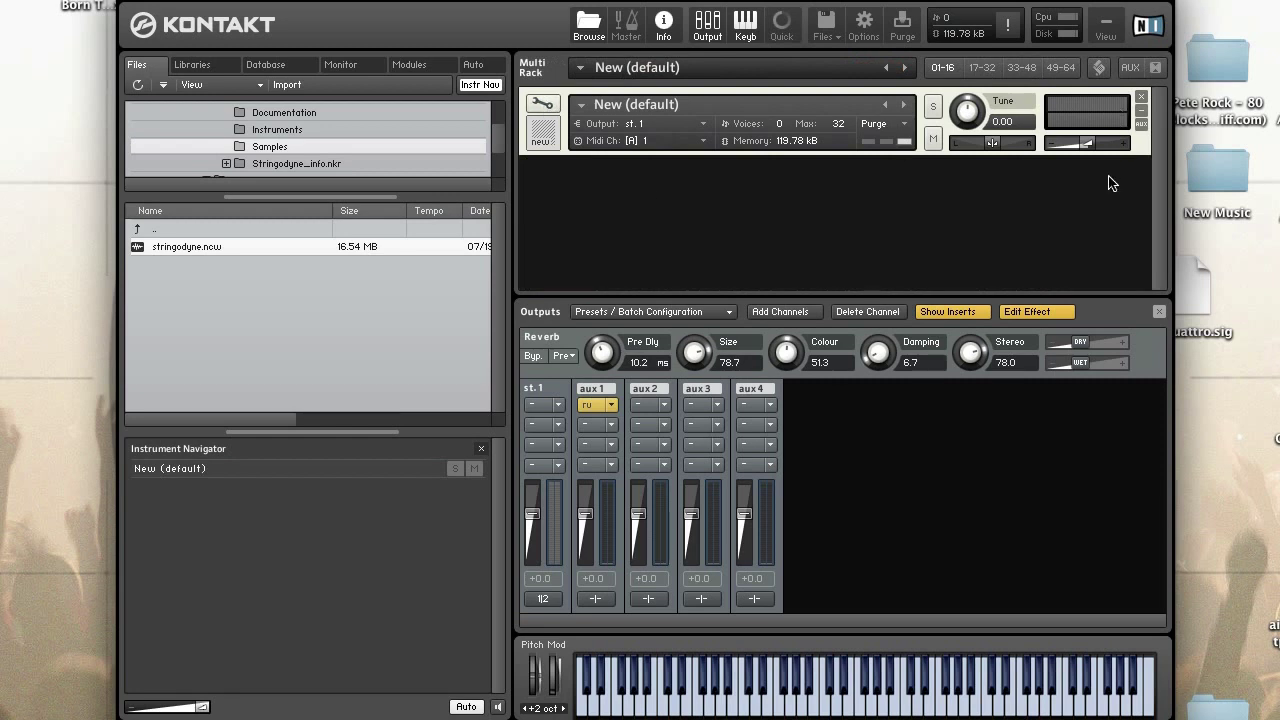
Step: Show the instrument's aux sends and raise its send level to aux 1
click(1132, 67)
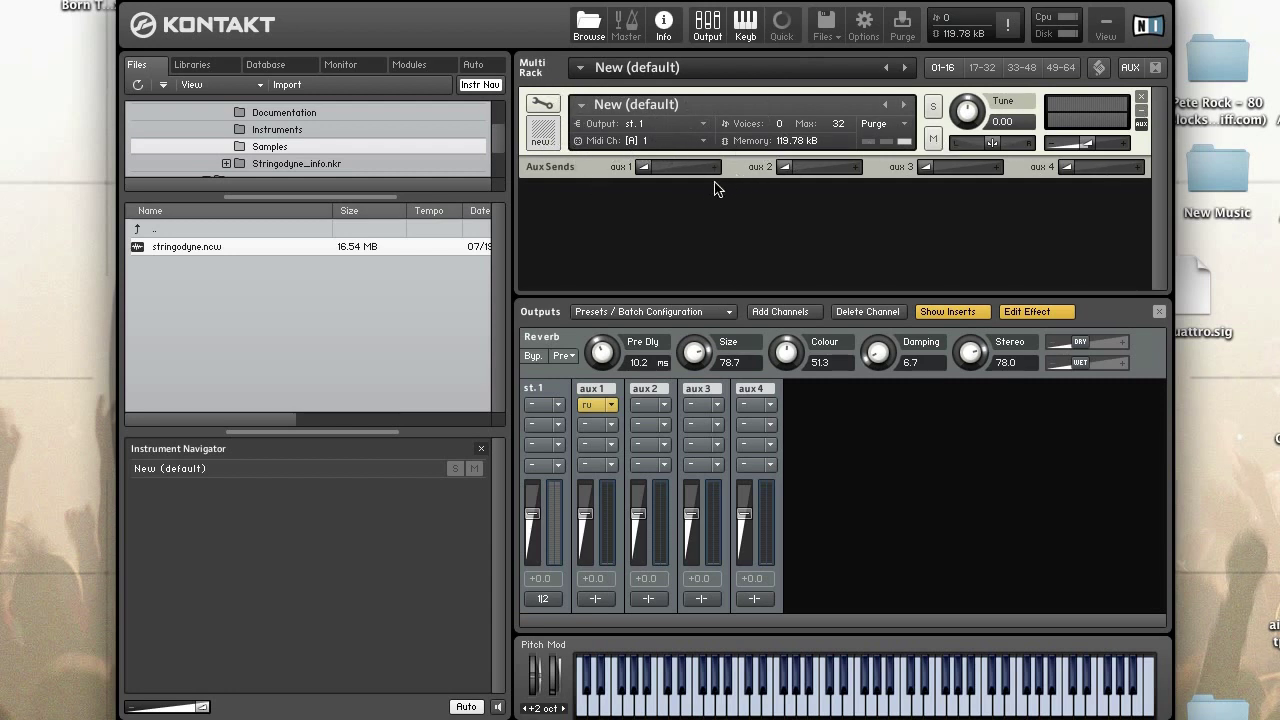
drag(646, 173, 618, 172)
drag(645, 170, 699, 169)
Step: Set the aux 1 reverb channel fader to -10.3 dB, playing notes to check the level
mouse_move(586, 514)
mouse_down()
mouse_move(587, 578)
mouse_move(587, 497)
mouse_up()
click(735, 707)
drag(588, 497, 591, 534)
click(787, 708)
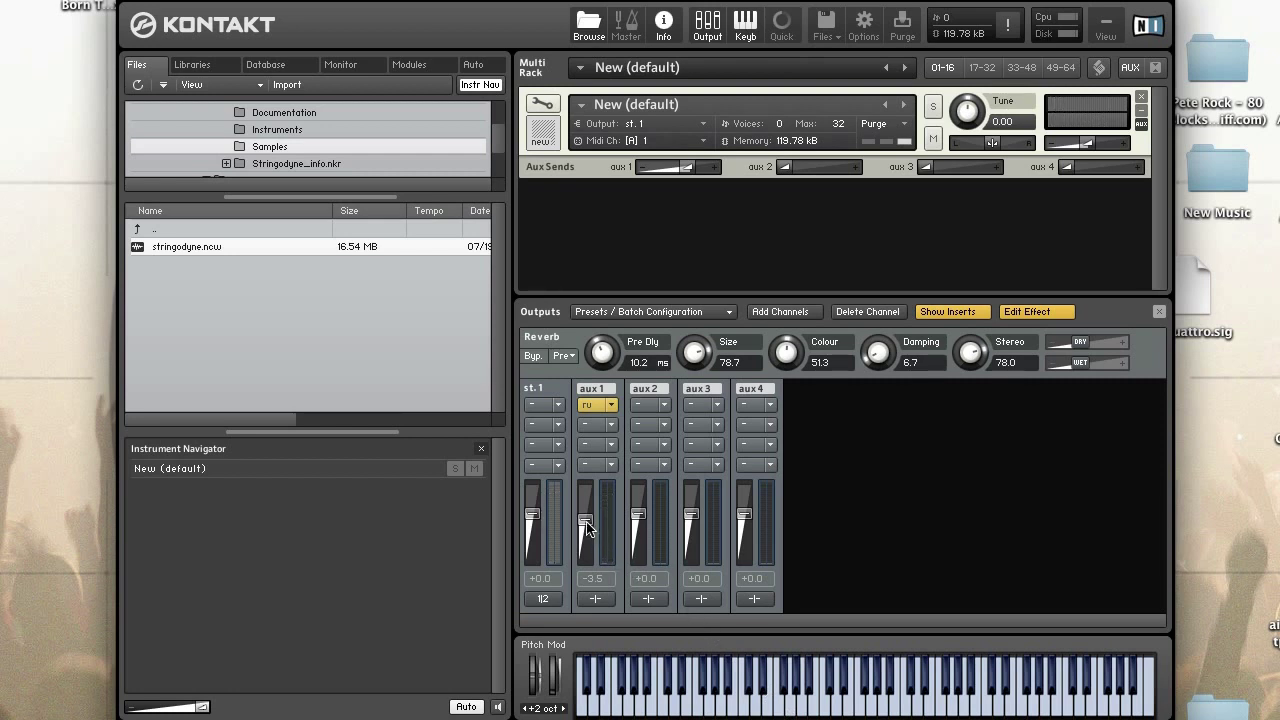
drag(586, 520, 587, 533)
click(779, 705)
Step: Load a Tape Saturator into aux 2's first insert slot
click(664, 405)
mouse_move(698, 488)
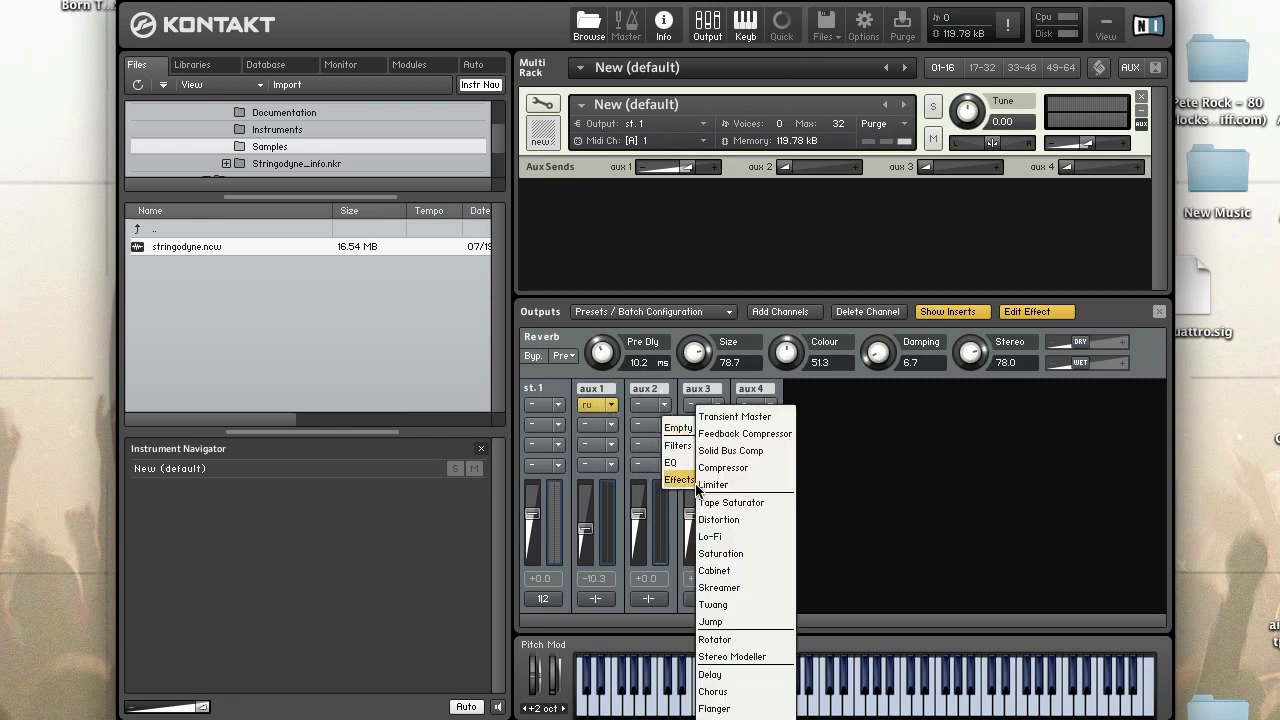
click(768, 507)
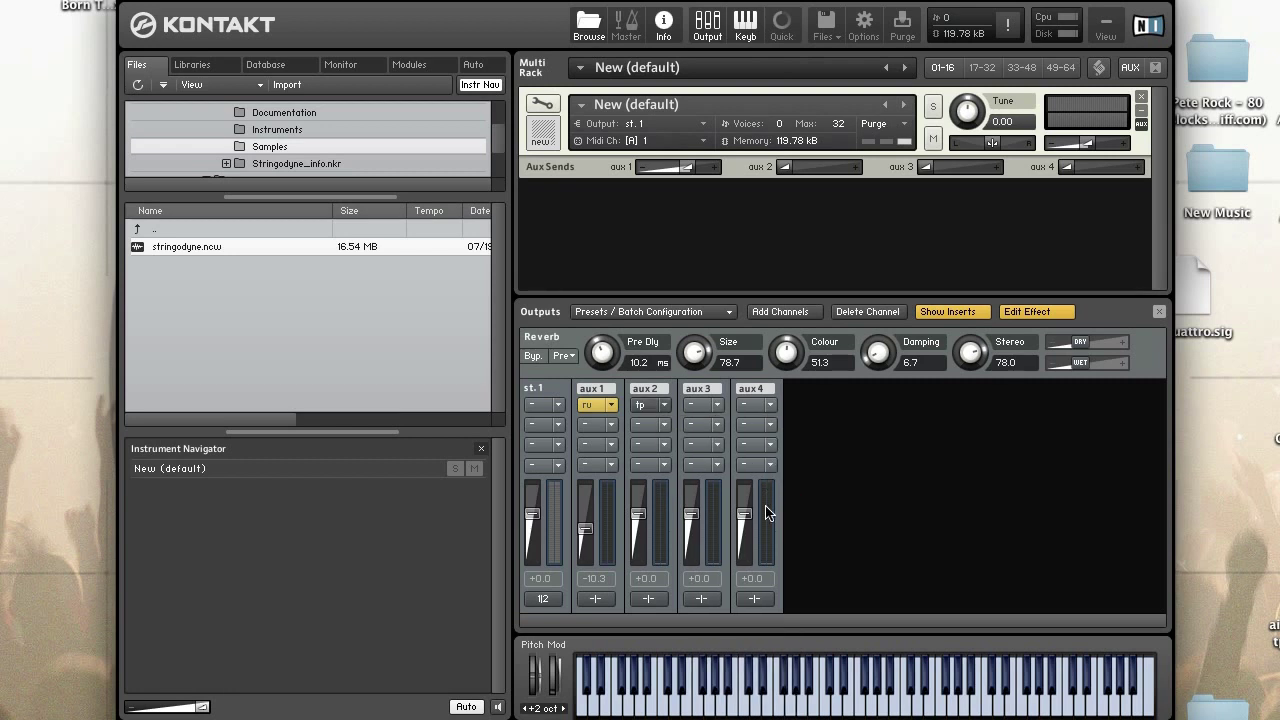
click(645, 405)
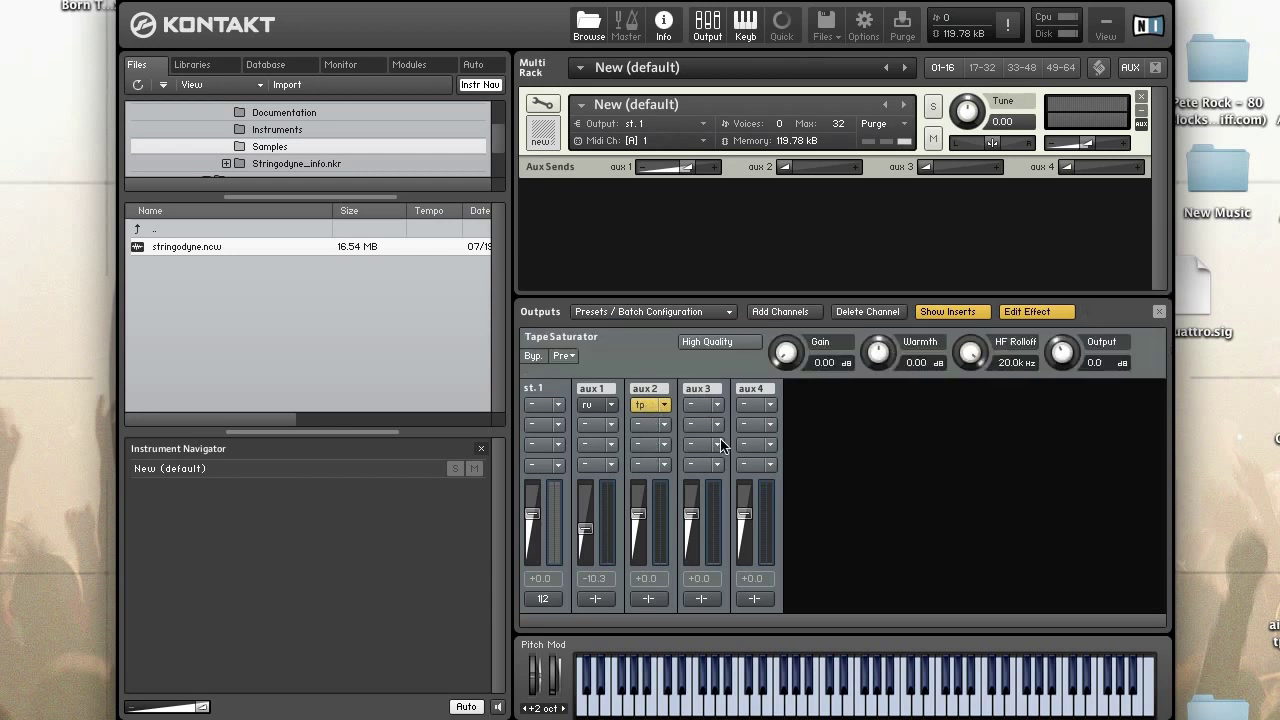
Step: Switch the Tape Saturator to High Quality and apply the Warm Distortion HQ factory preset
click(602, 406)
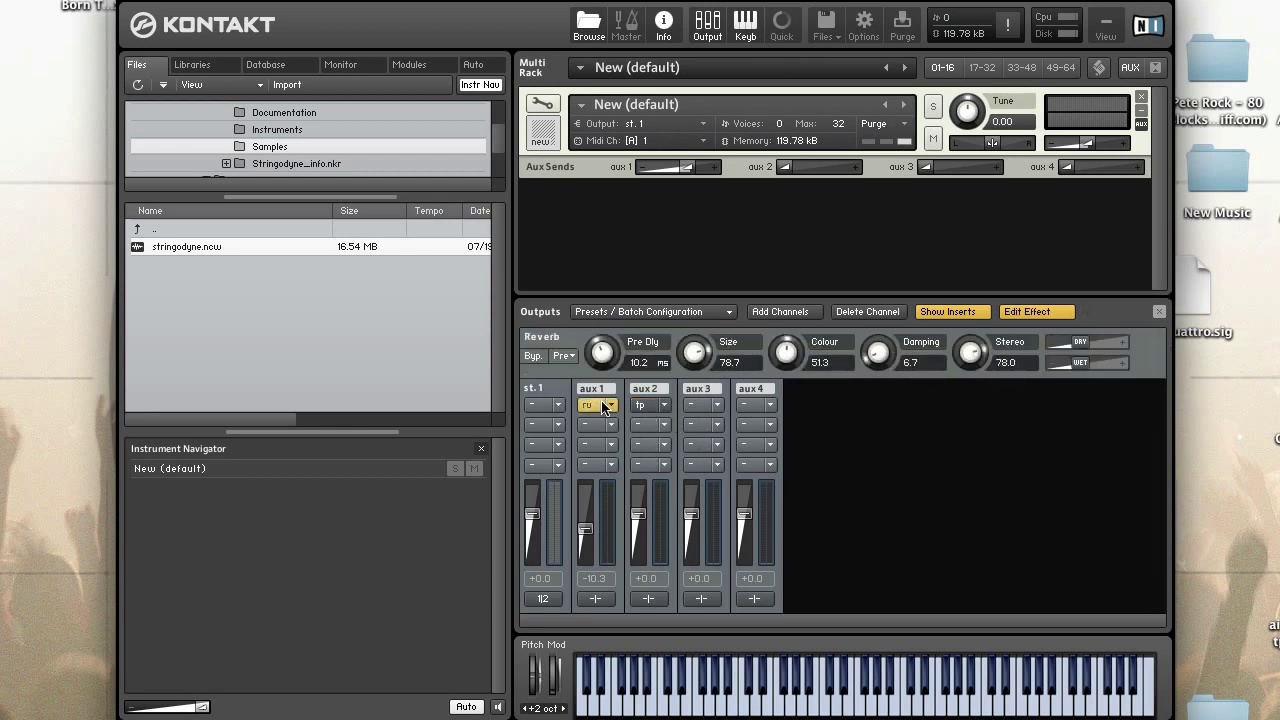
click(645, 405)
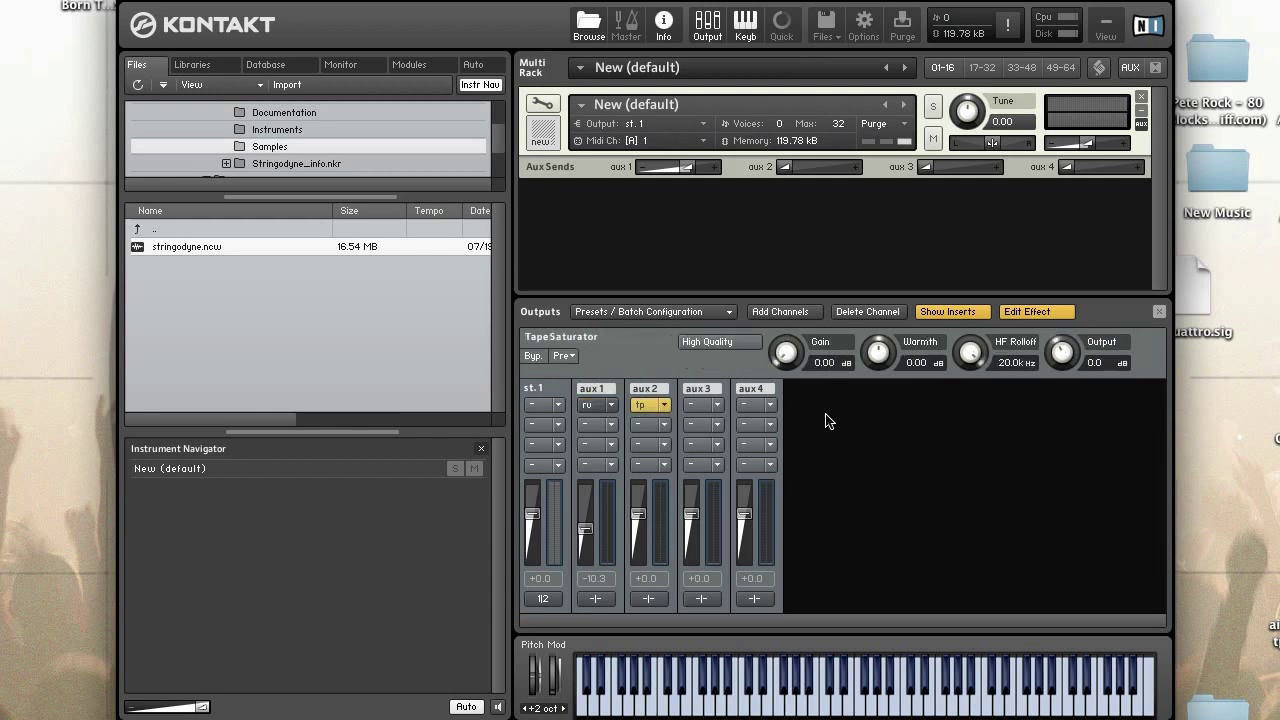
click(720, 346)
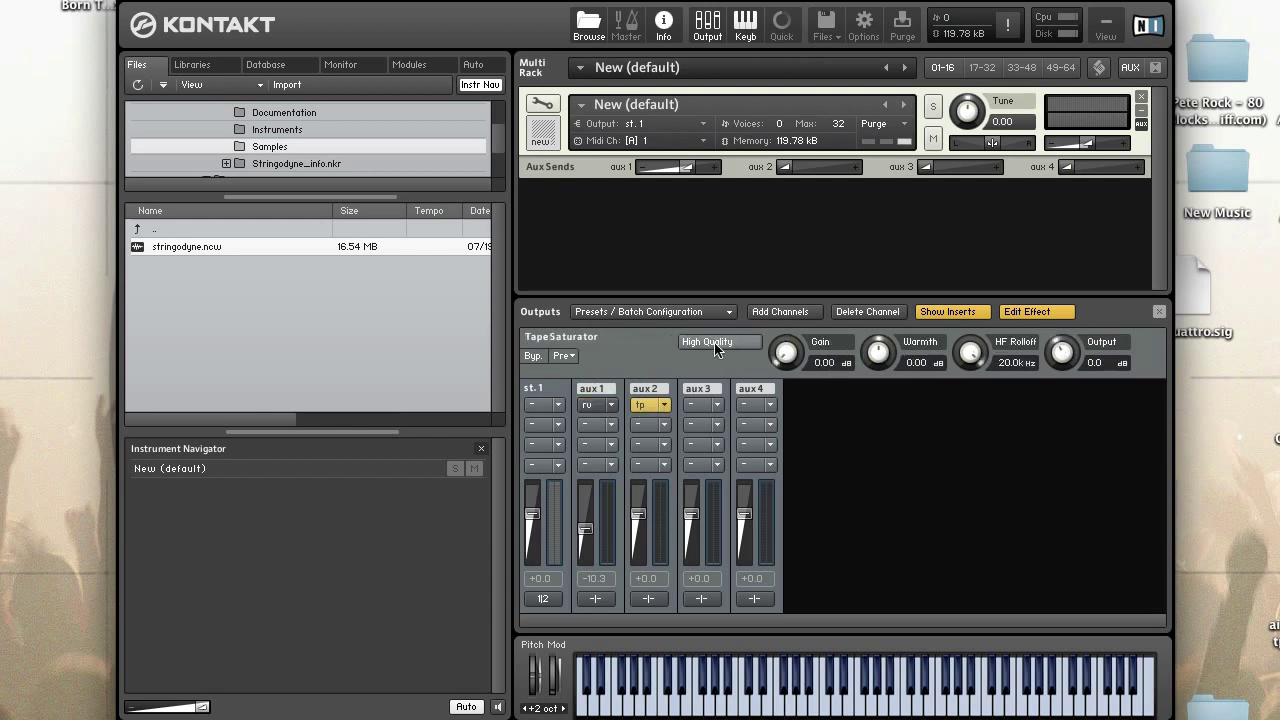
click(570, 356)
mouse_move(588, 377)
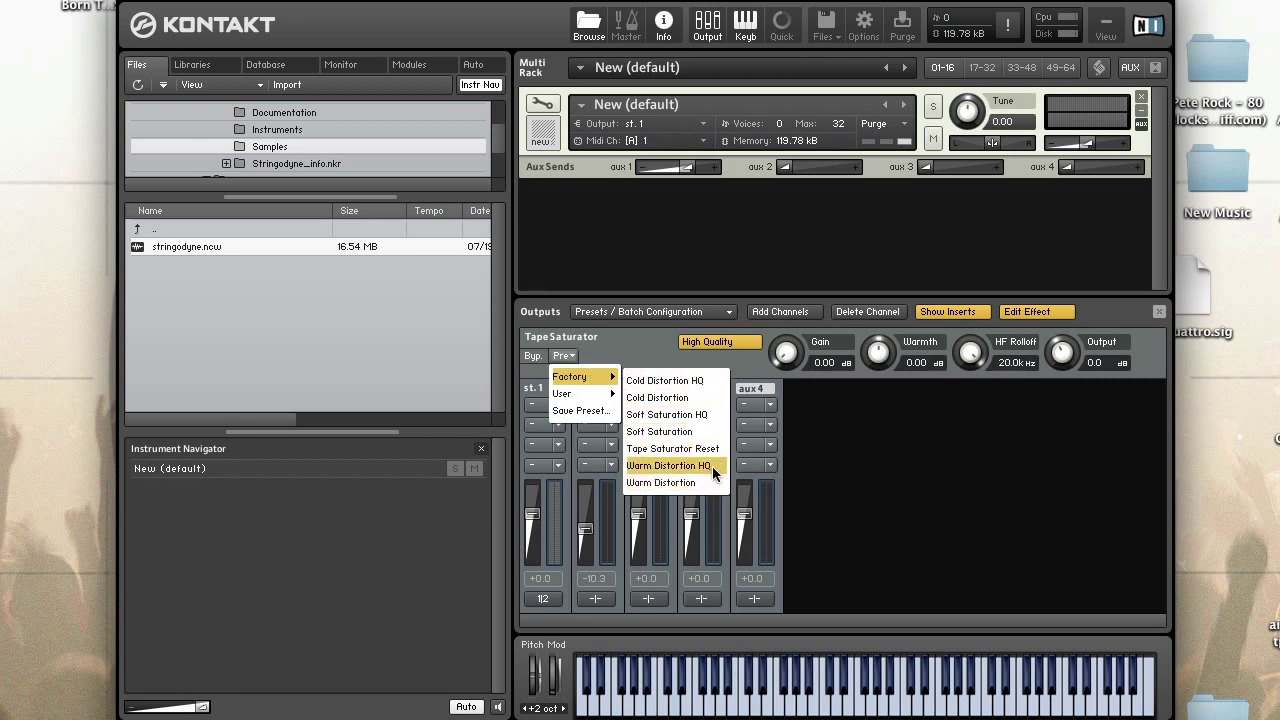
click(668, 466)
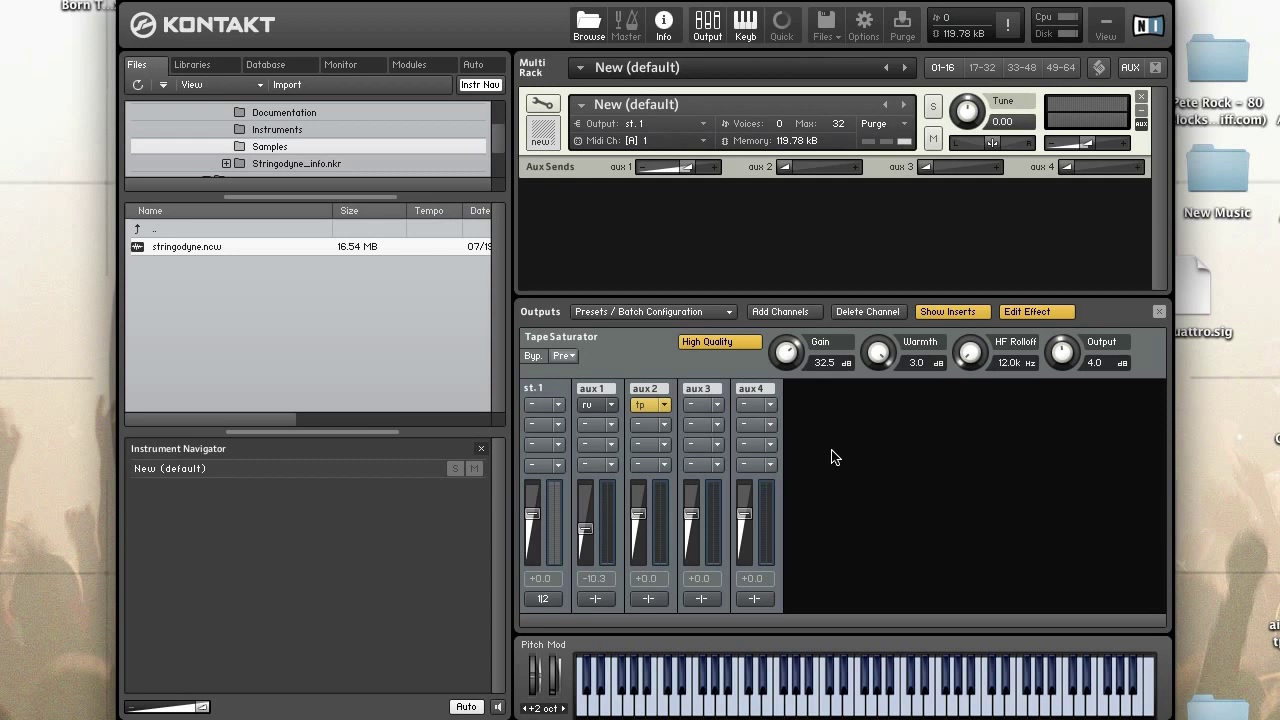
Step: Open the New (default) instrument in edit mode, hide the Output mixer, and expand InstrumentBuses
click(543, 108)
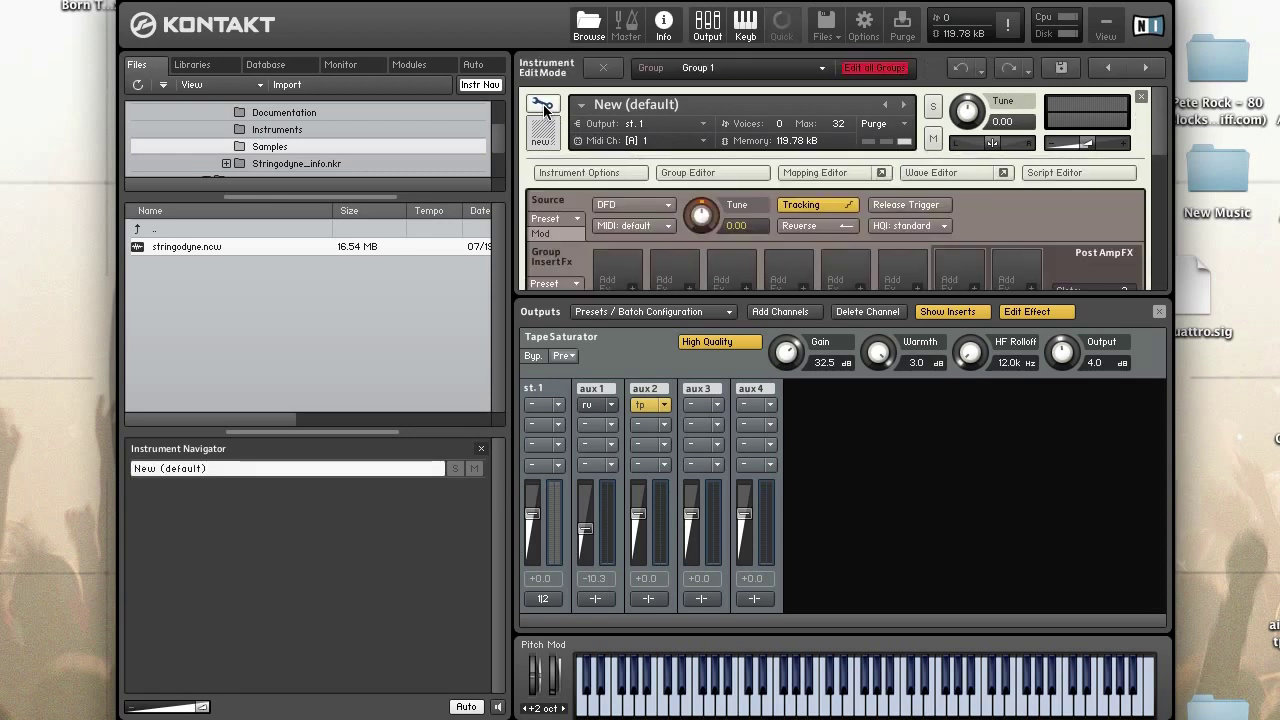
click(711, 31)
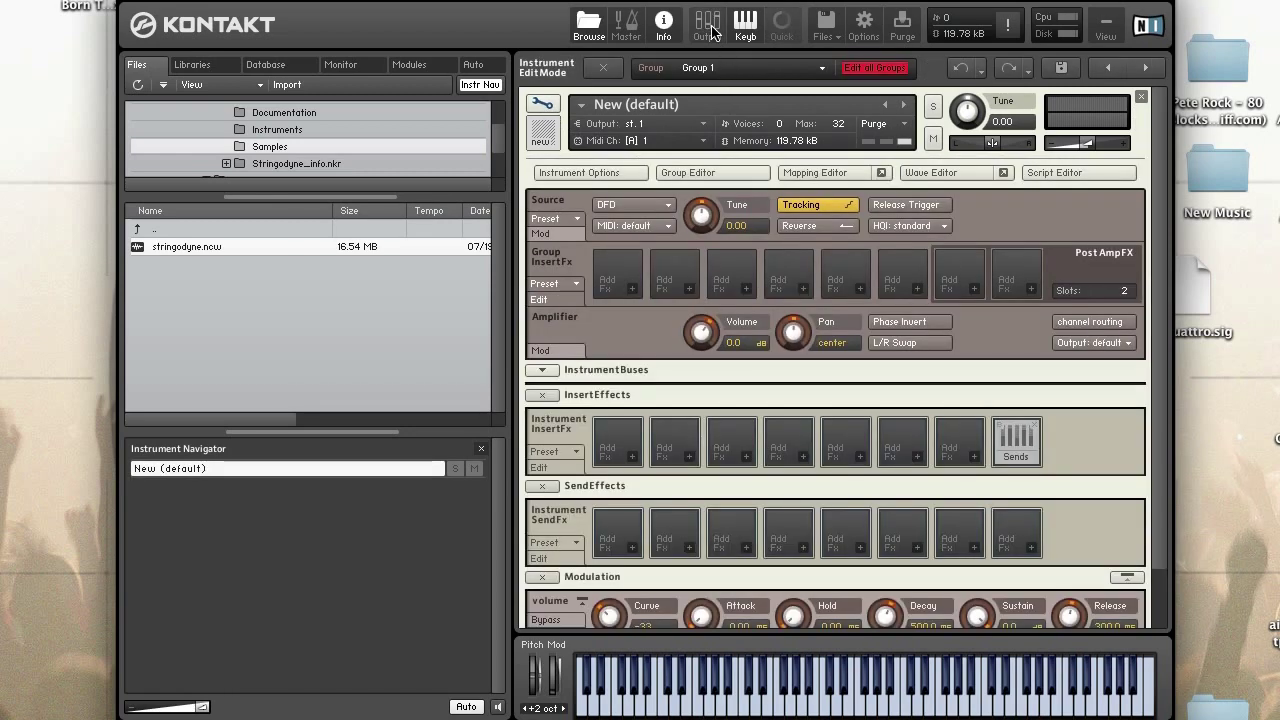
scroll(682, 316, down, 1)
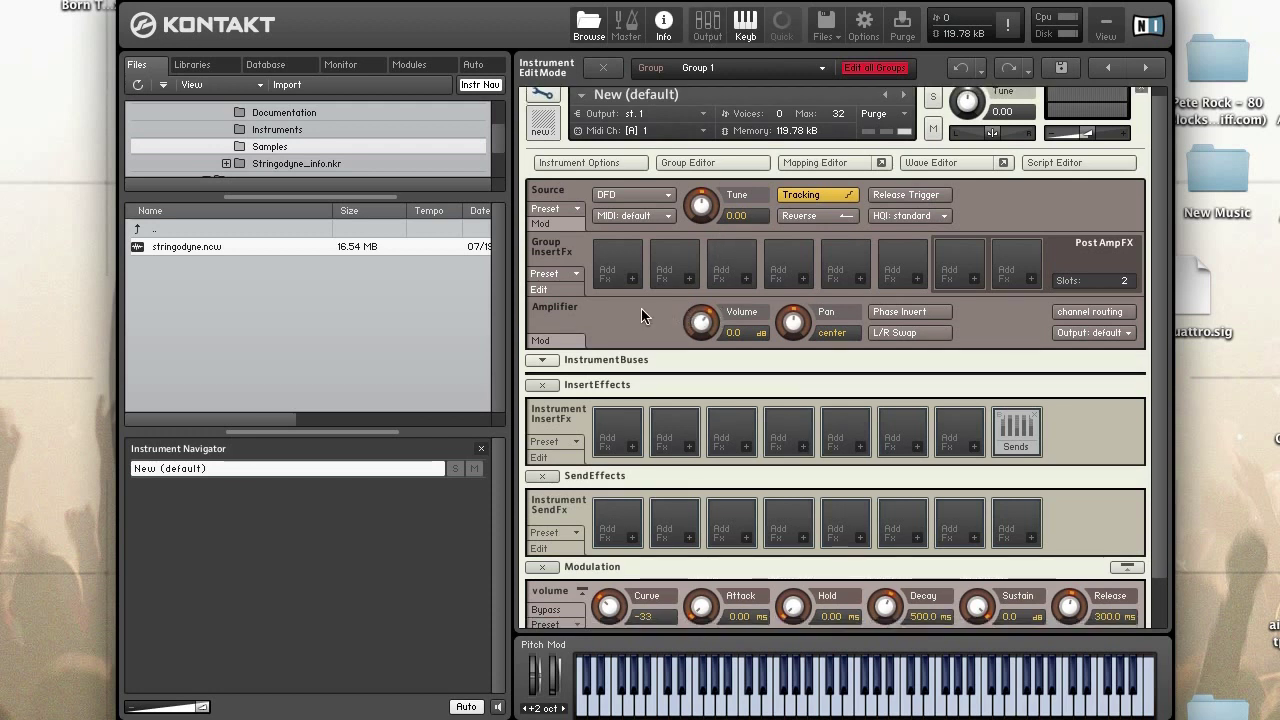
click(632, 279)
click(601, 308)
click(542, 359)
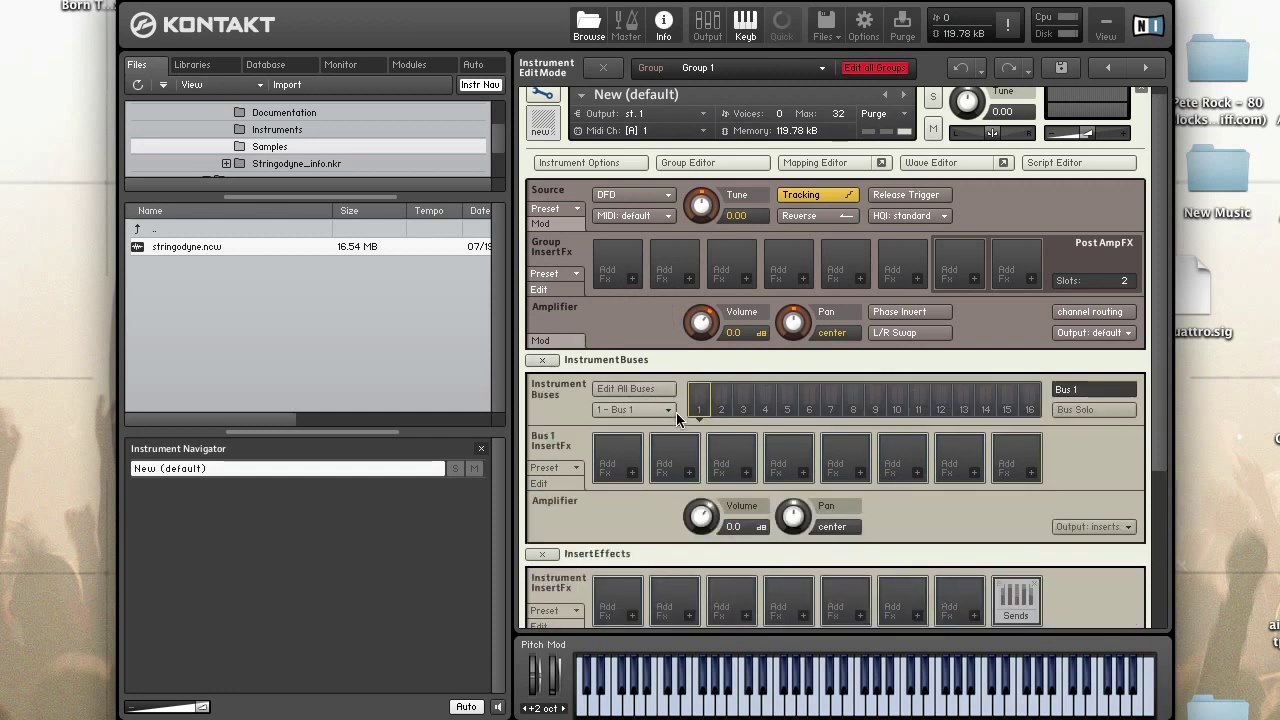
Step: Browse effect choices for bus 1 and instrument insert slots, leaving every slot empty
click(630, 473)
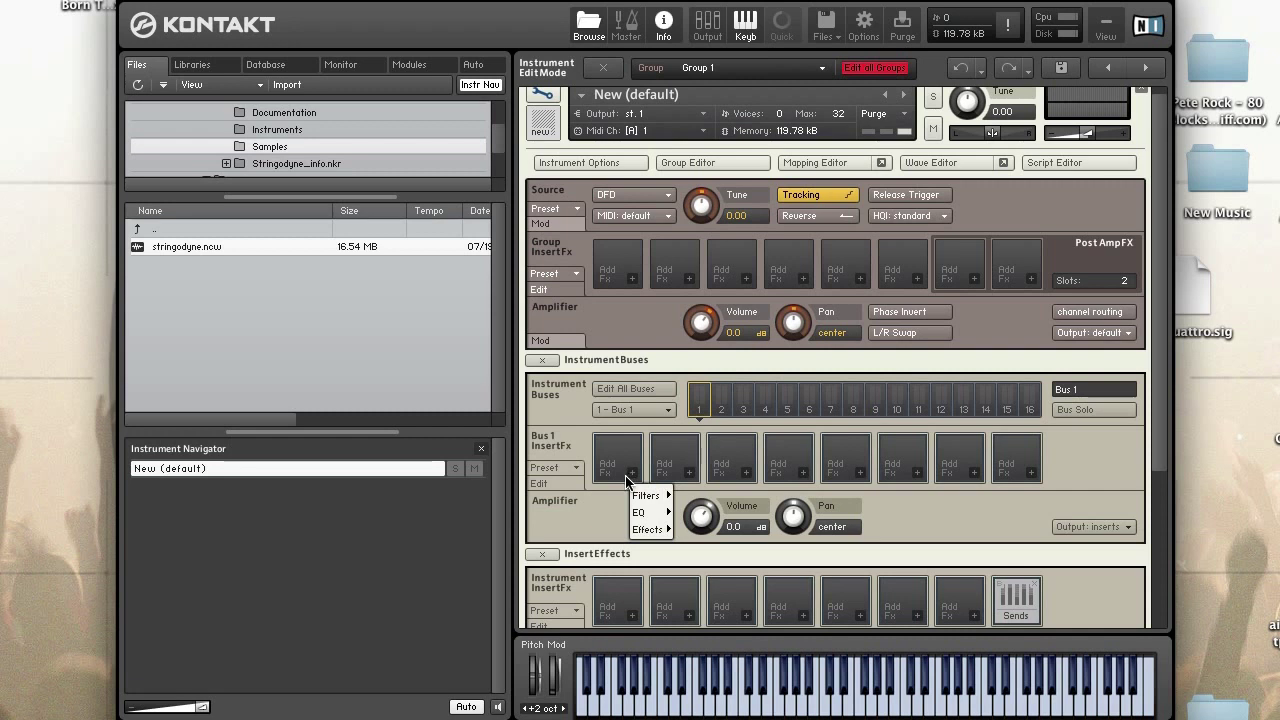
click(609, 506)
scroll(609, 506, down, 3)
click(632, 527)
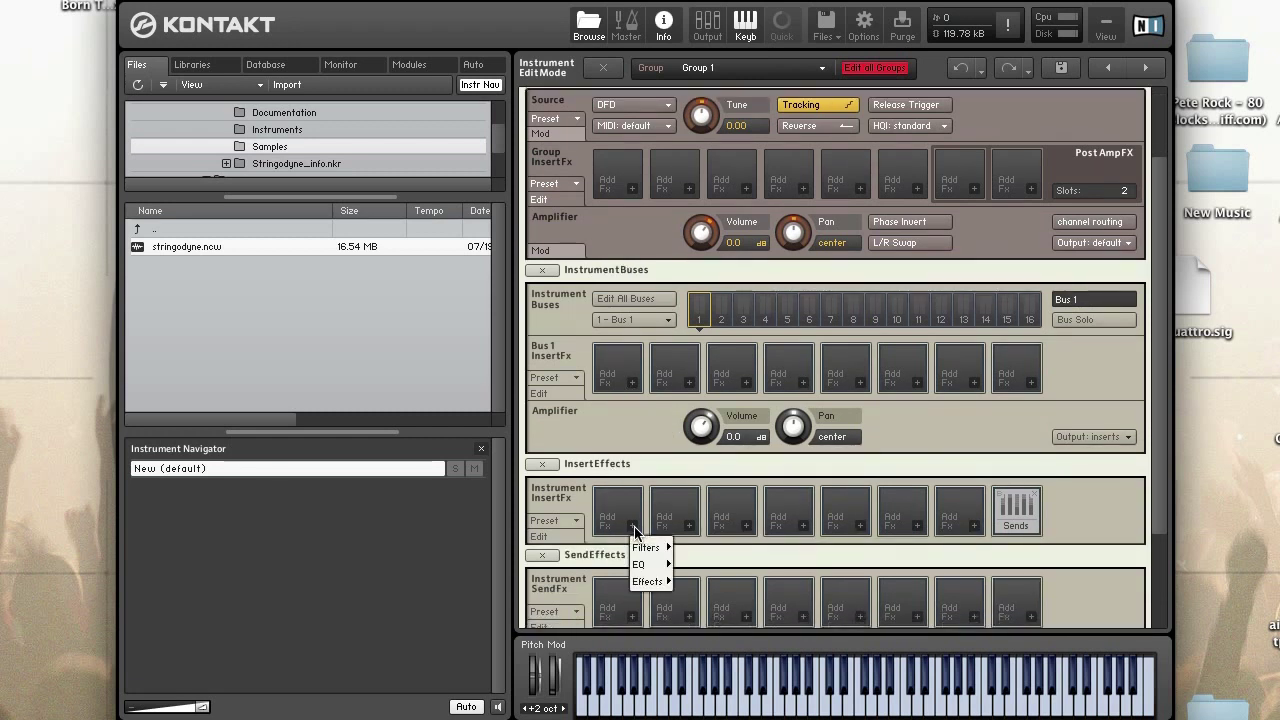
key(Down)
key(Right)
click(624, 437)
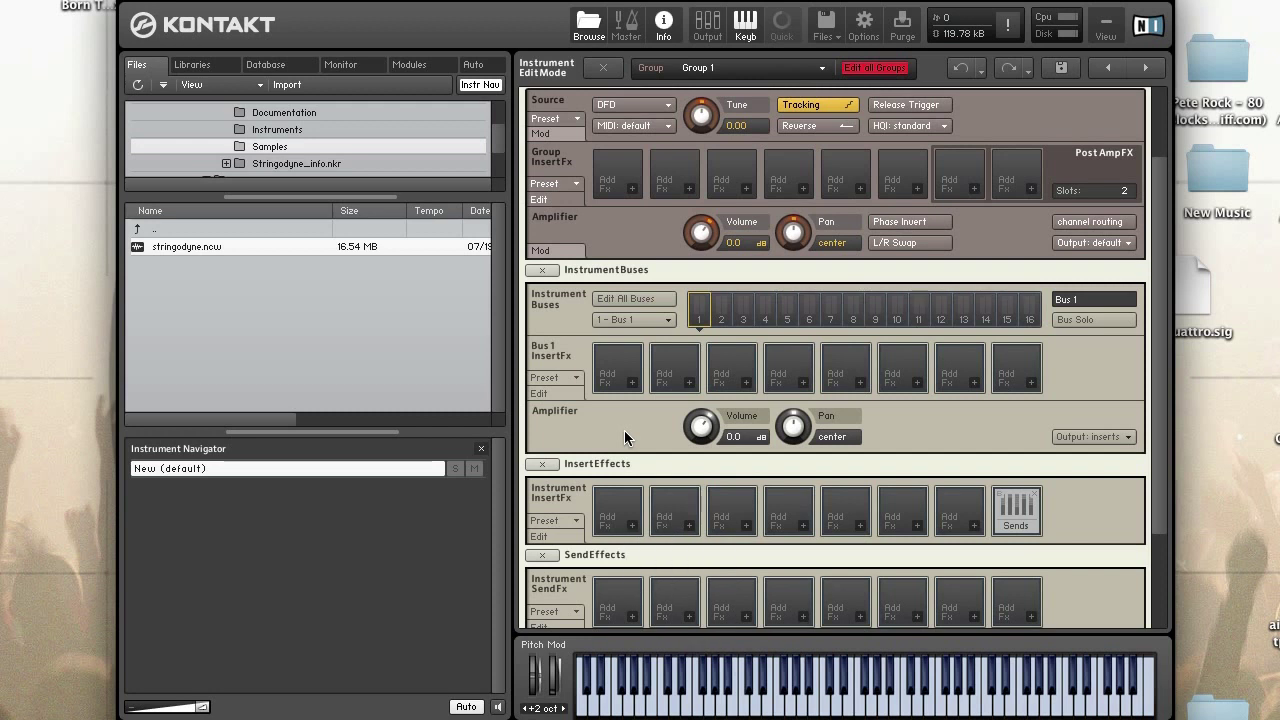
scroll(789, 372, down, 1)
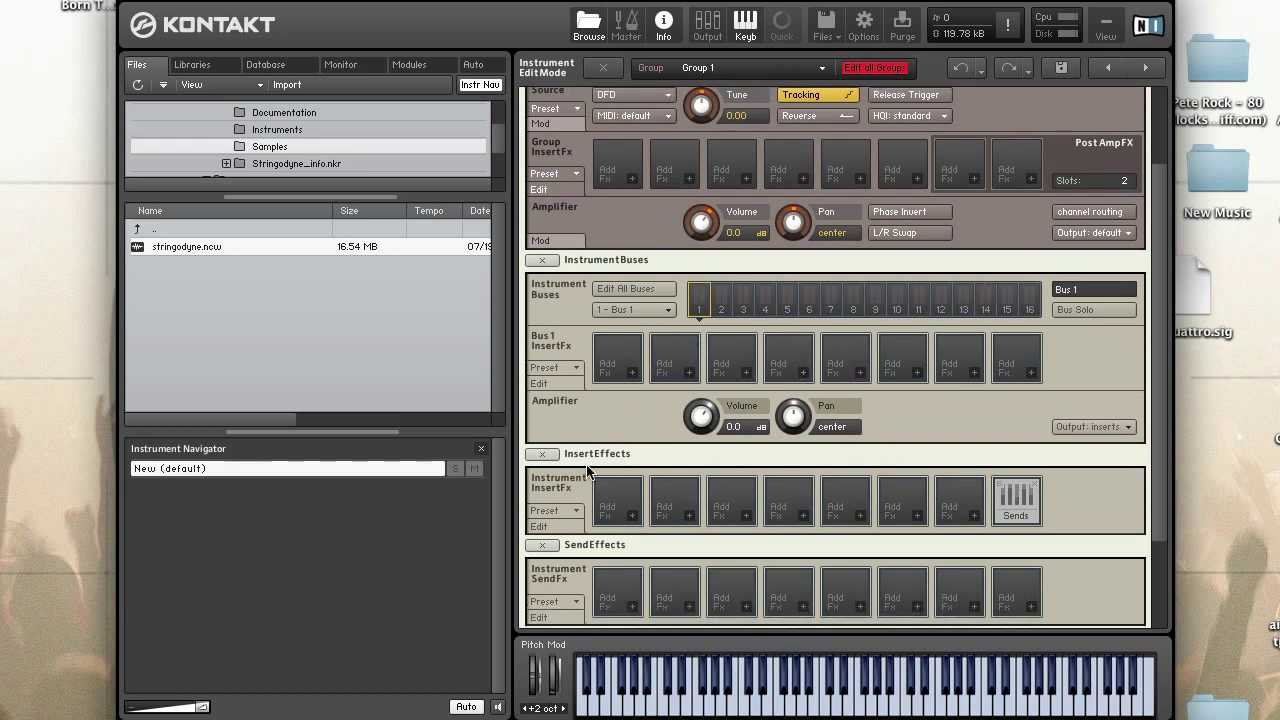
scroll(630, 380, up, 5)
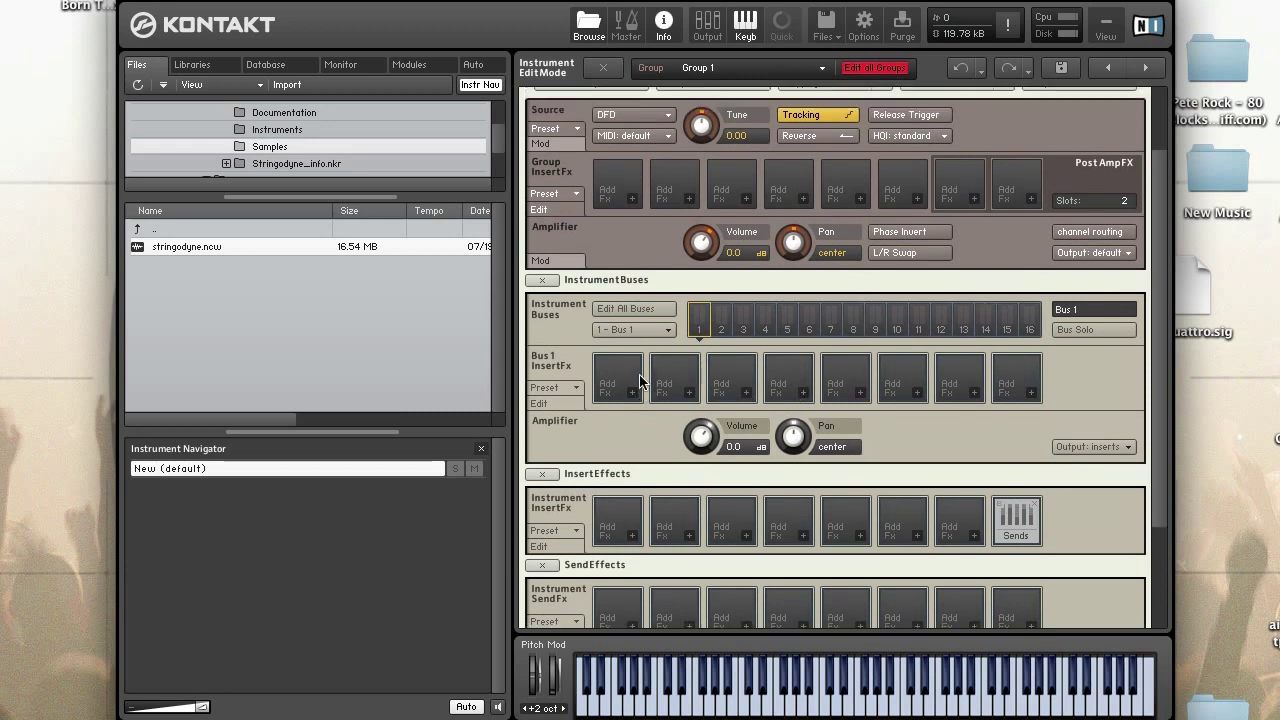
scroll(630, 400, down, 8)
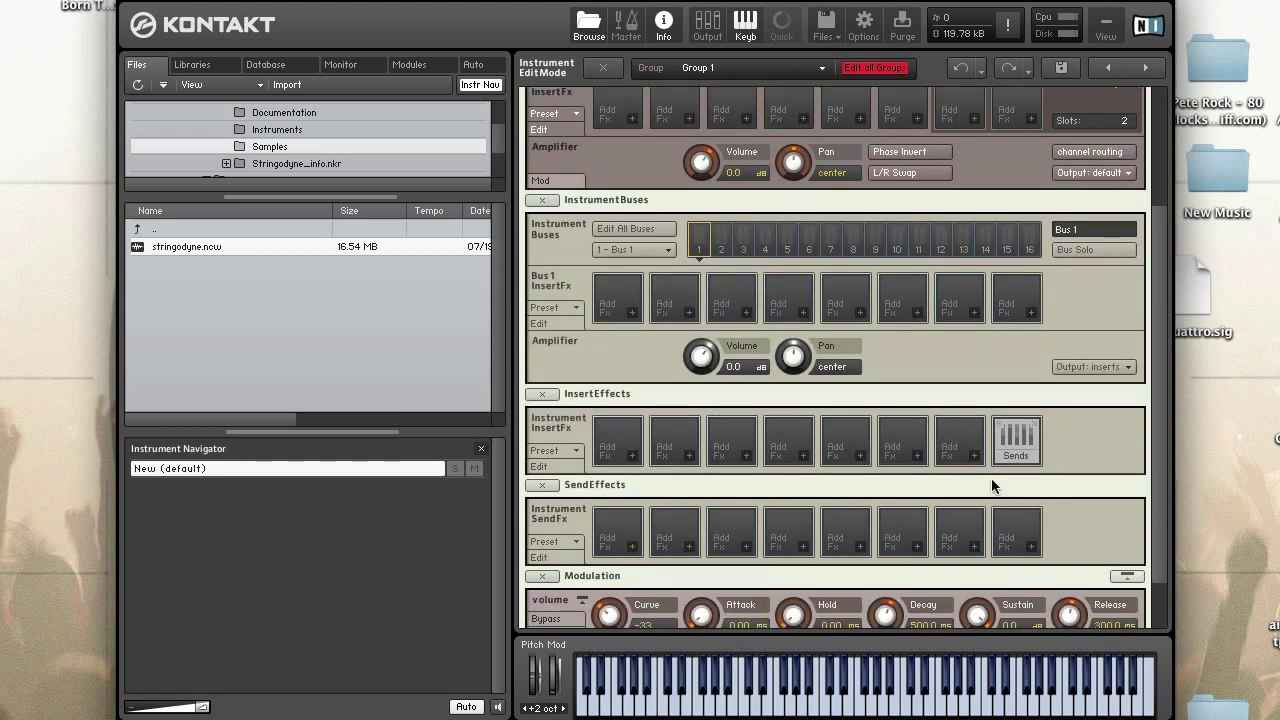
scroll(1005, 400, up, 8)
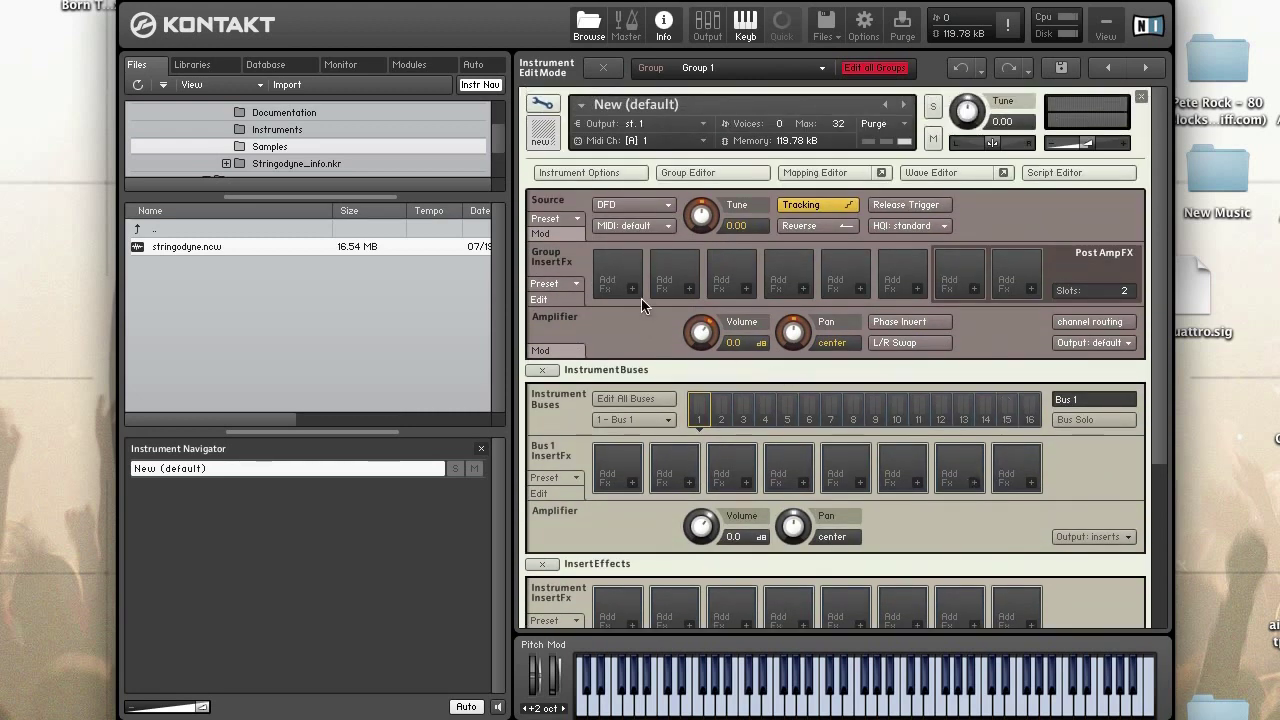
Step: Add Send Levels to the first group insert effect slot
click(634, 289)
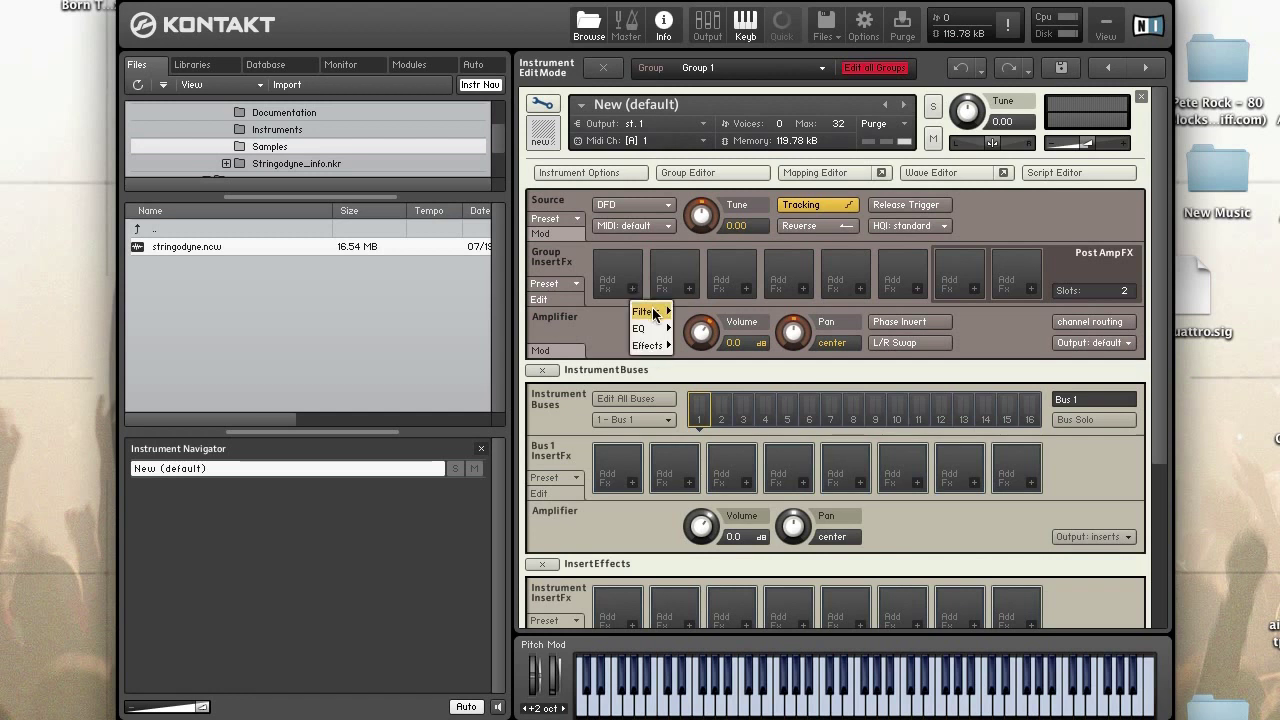
mouse_move(648, 347)
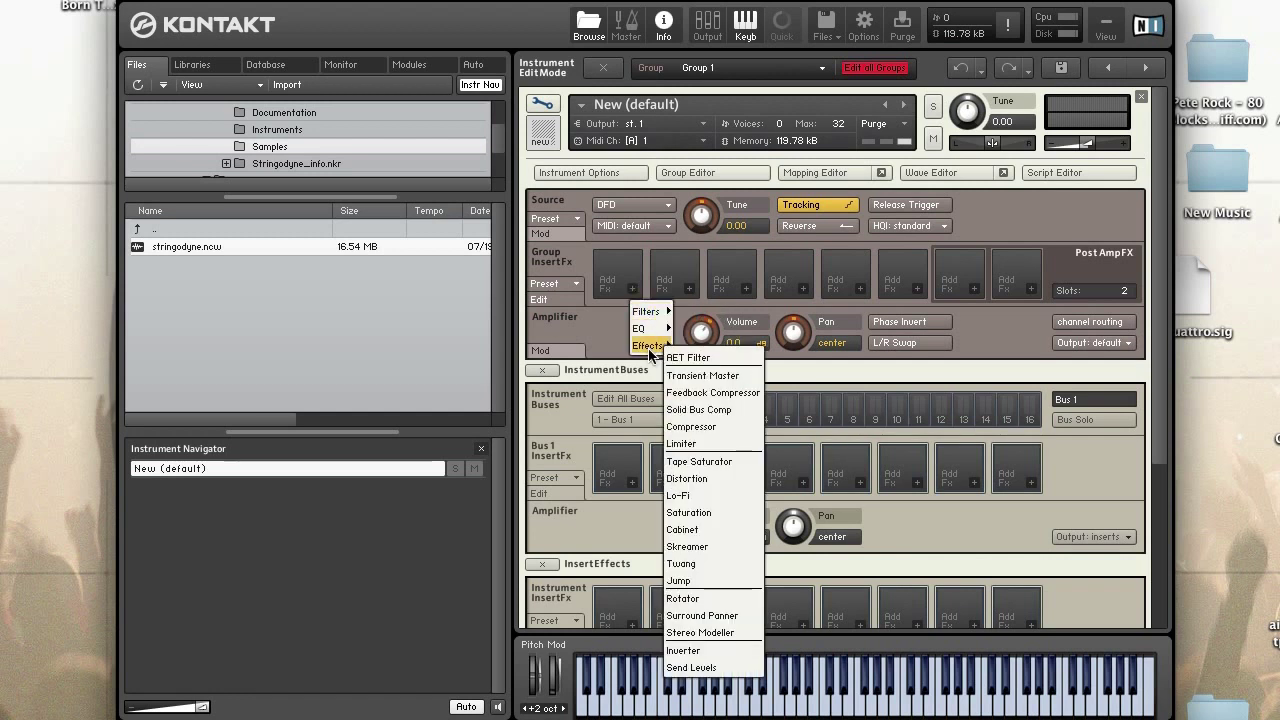
click(719, 667)
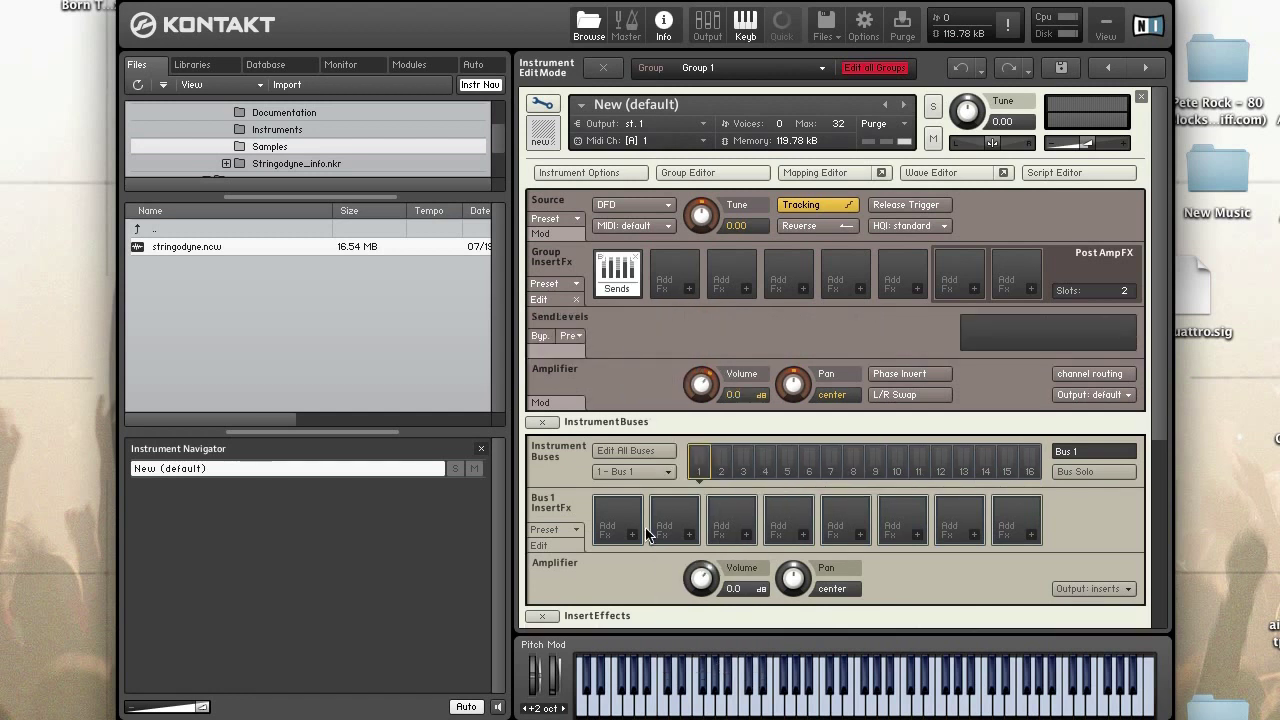
Step: Collapse InstrumentBuses, InsertEffects and Modulation, leaving only SendEffects expanded
click(545, 424)
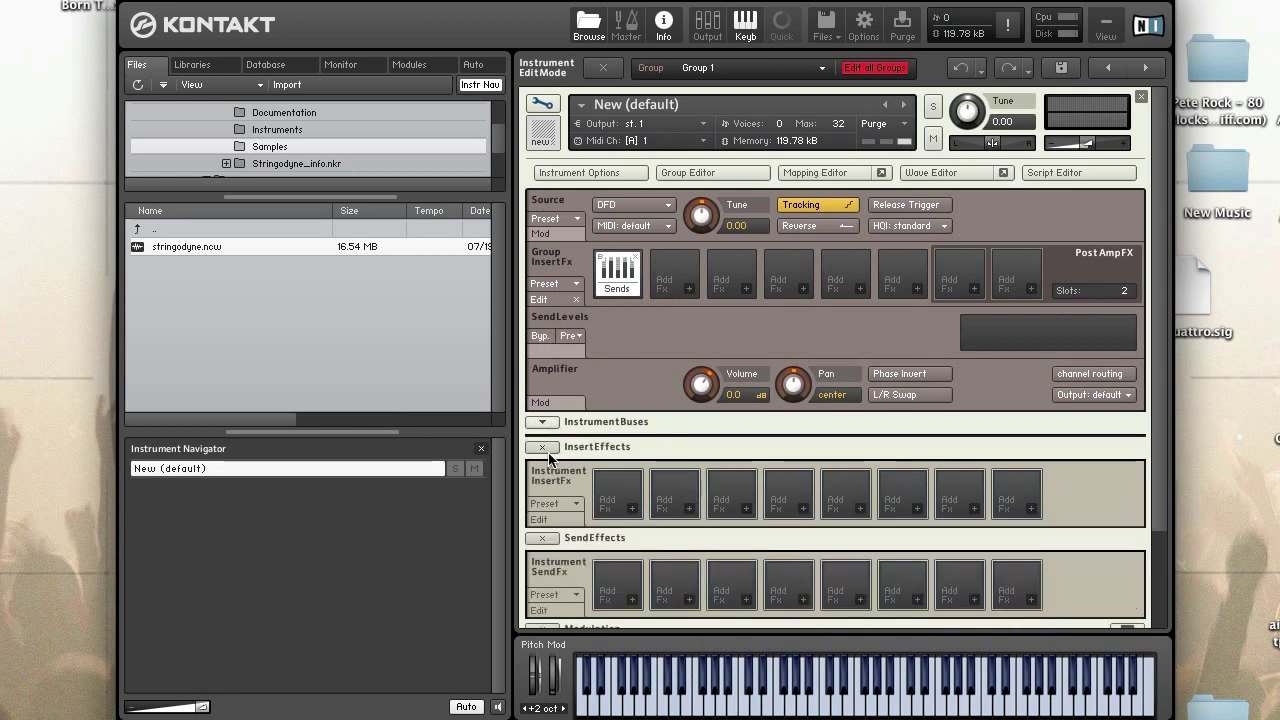
click(546, 448)
click(548, 476)
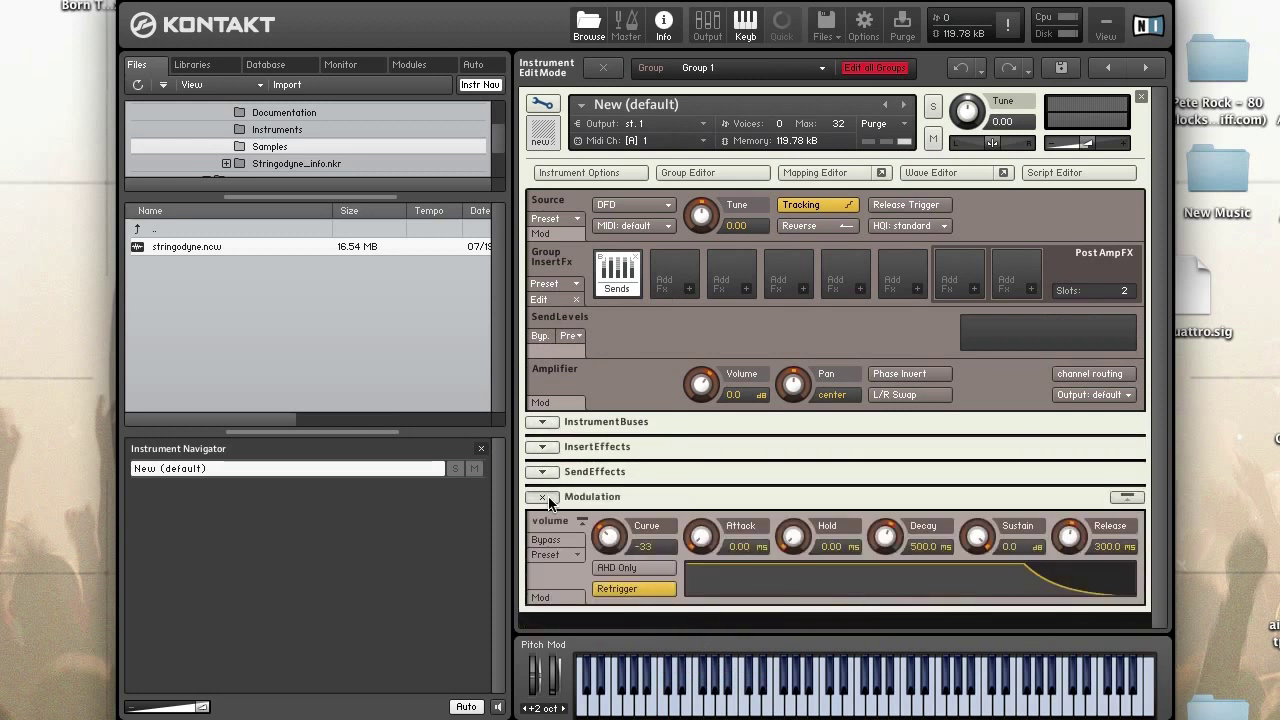
click(545, 497)
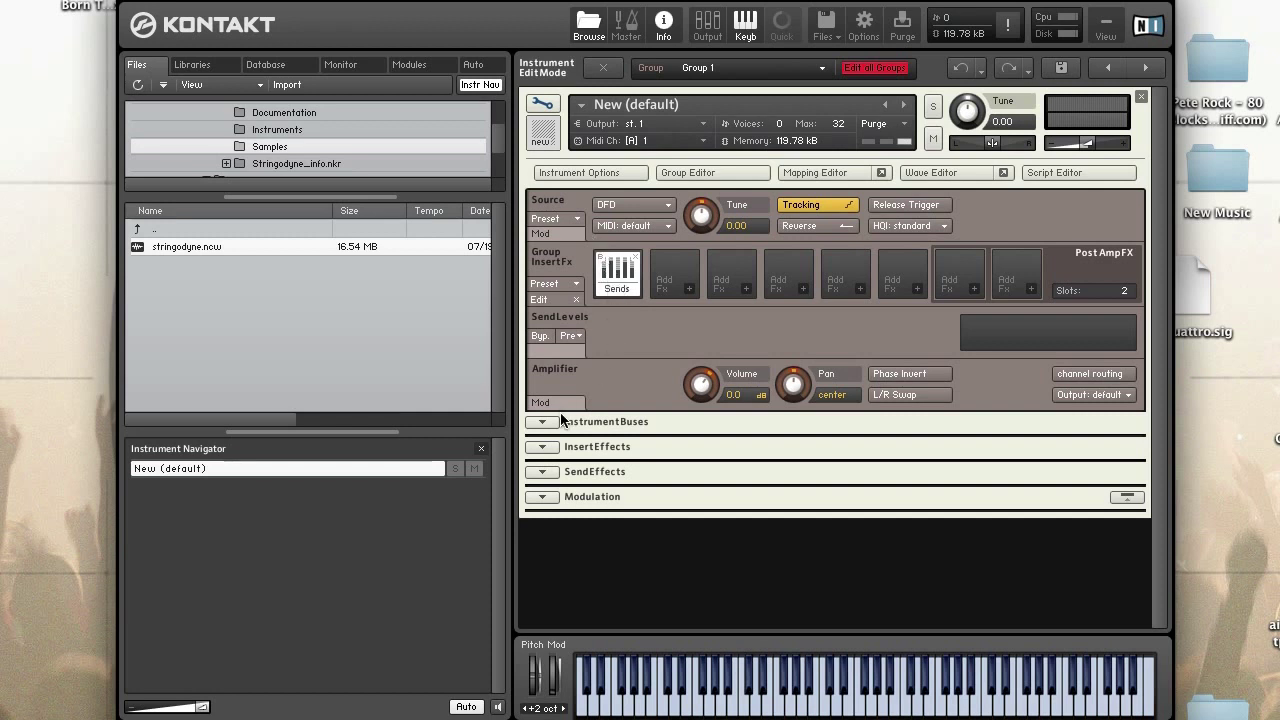
click(545, 472)
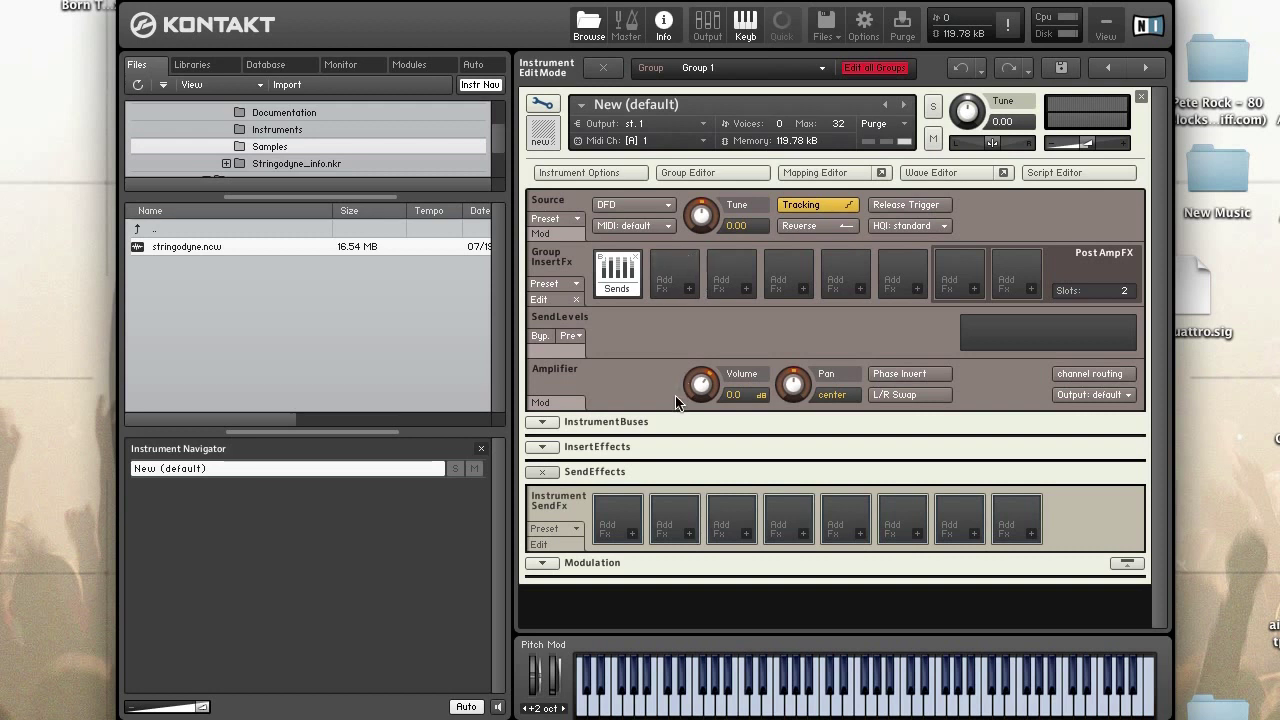
Step: Add a Chorus to the first send effect slot with Depth 75.0, Speed 0.85 Hz, Phase 76.5
click(634, 534)
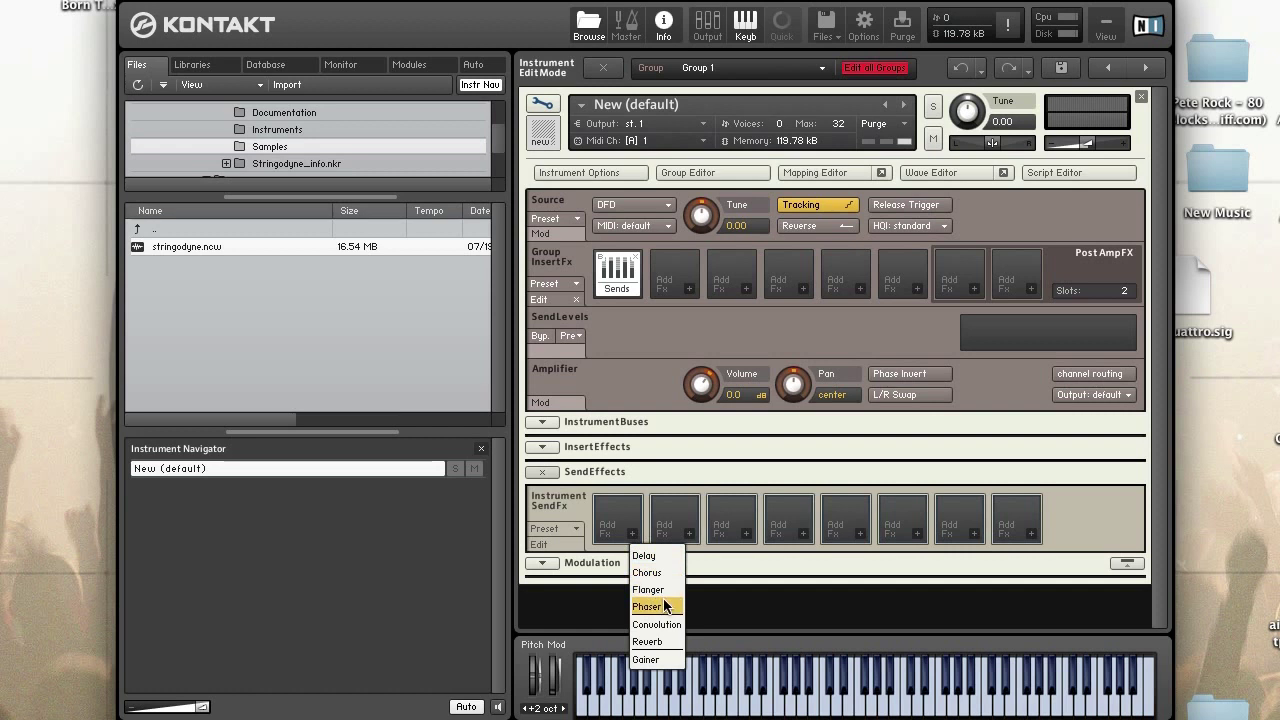
click(648, 572)
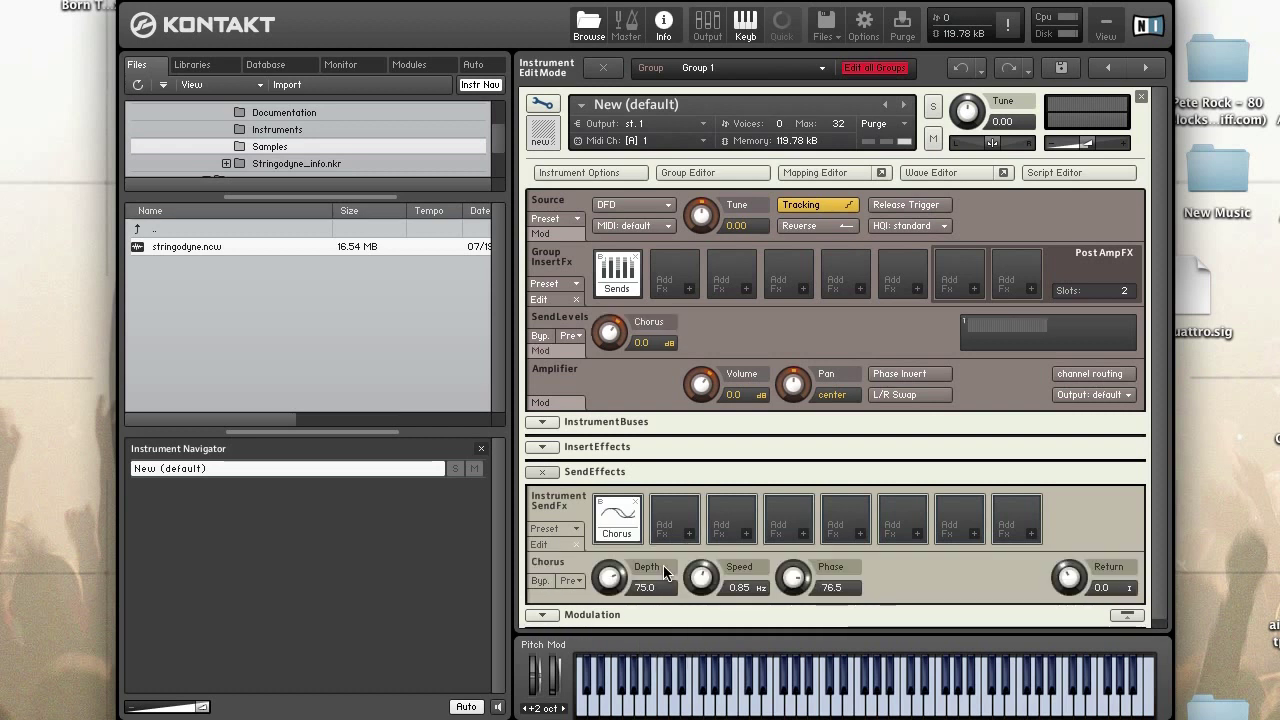
click(572, 528)
mouse_move(568, 553)
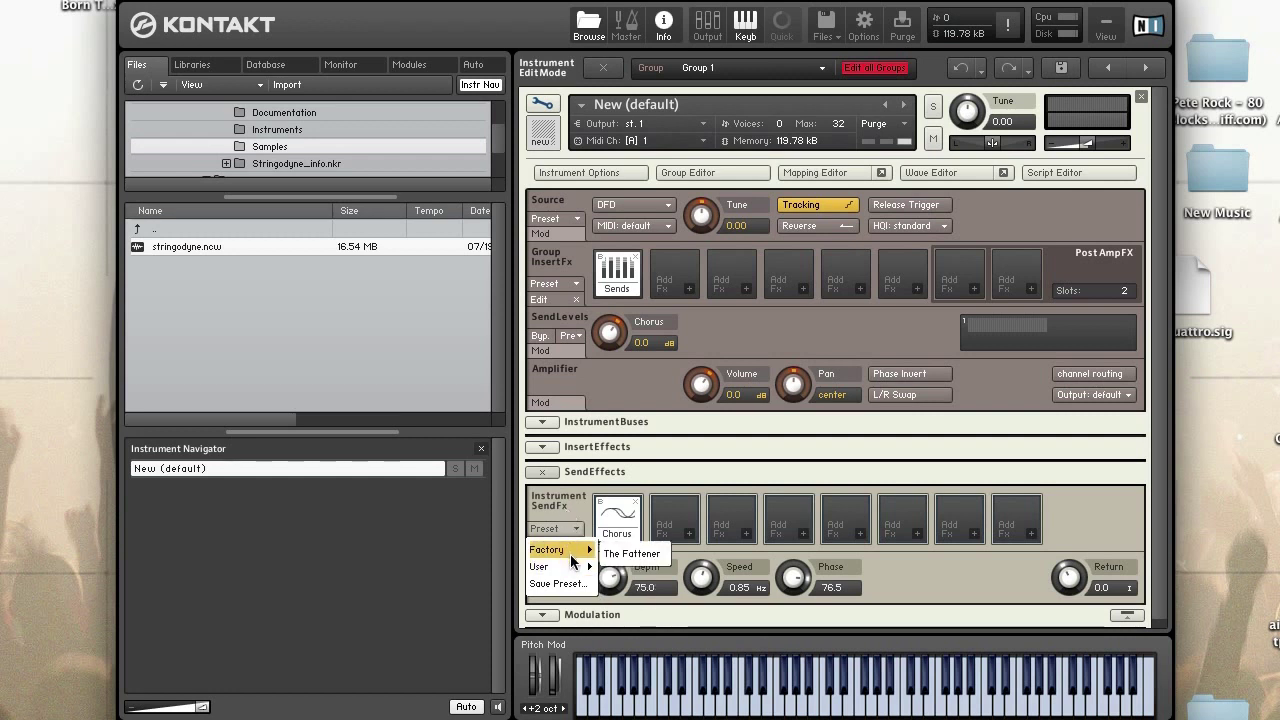
click(575, 528)
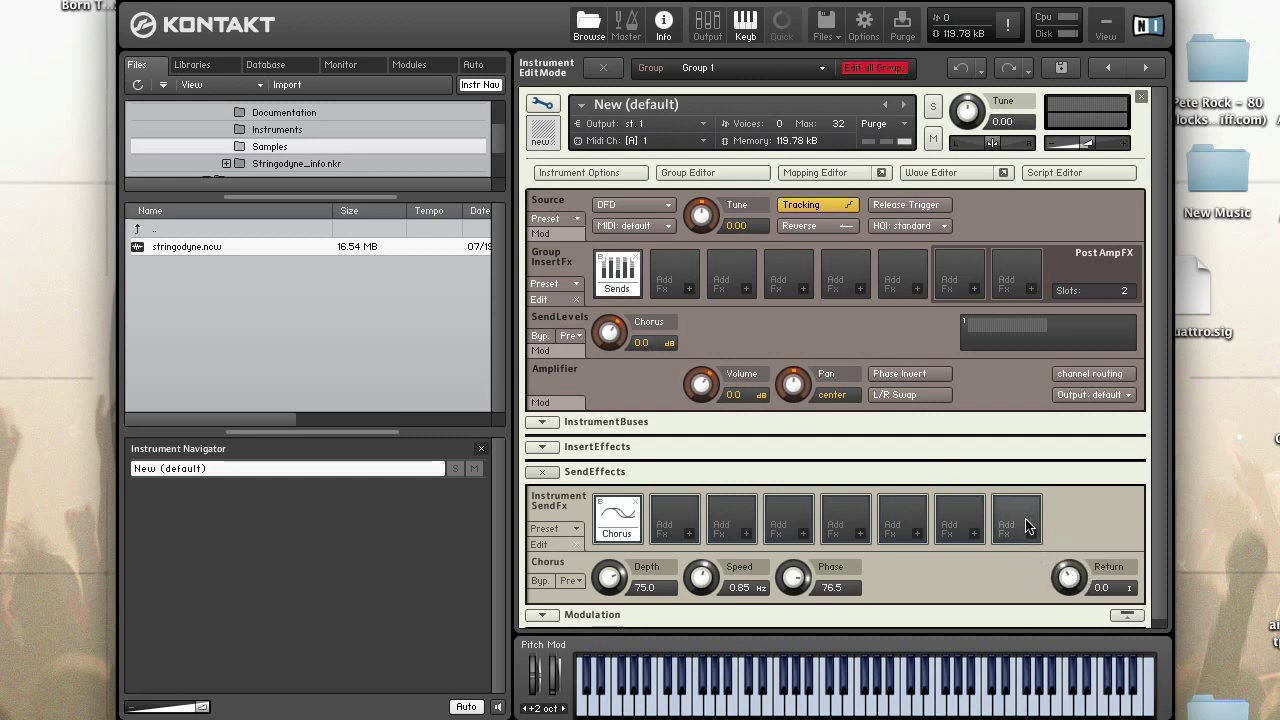
scroll(948, 532, down, 1)
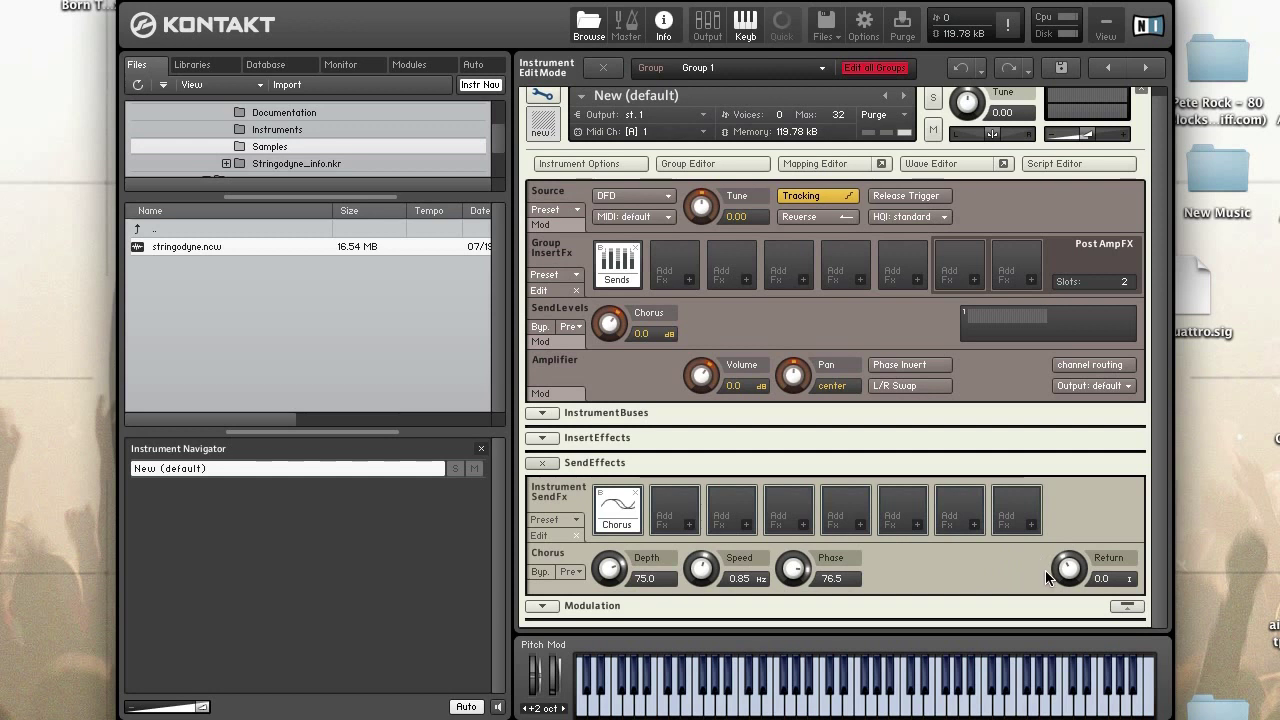
Step: Change the Chorus return routing from <instrument> to aux 2
click(1129, 580)
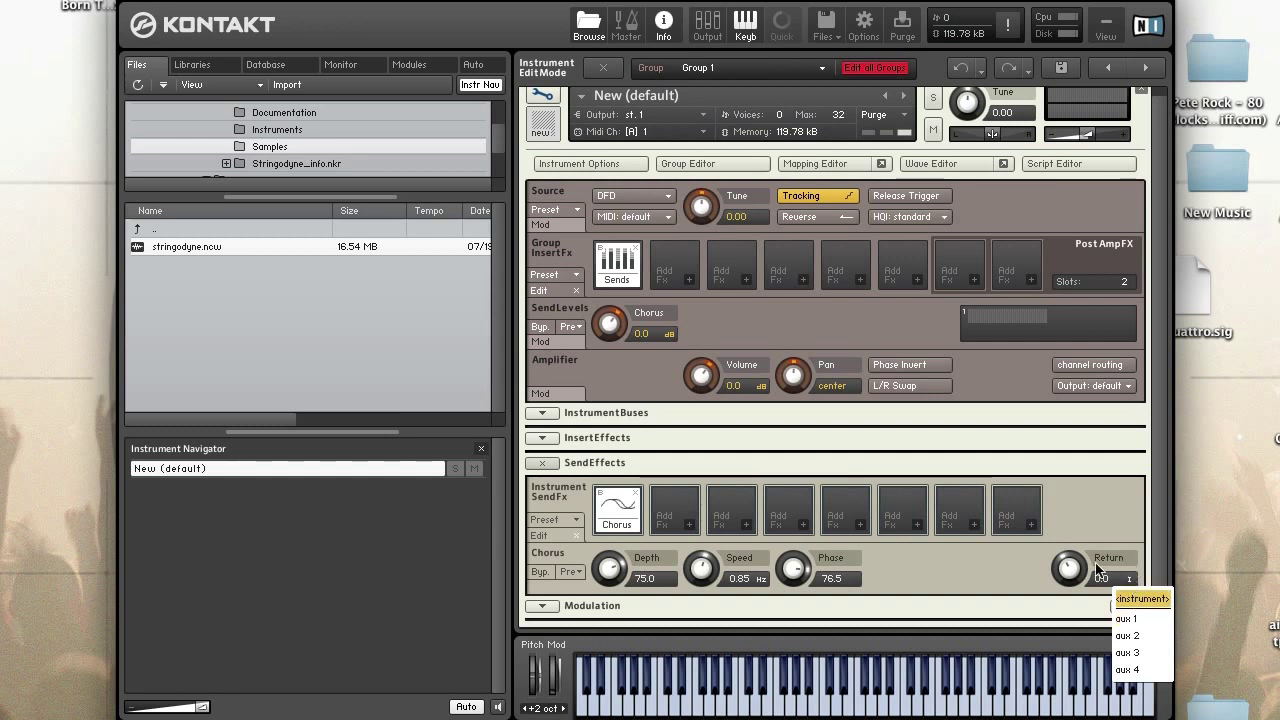
click(1008, 548)
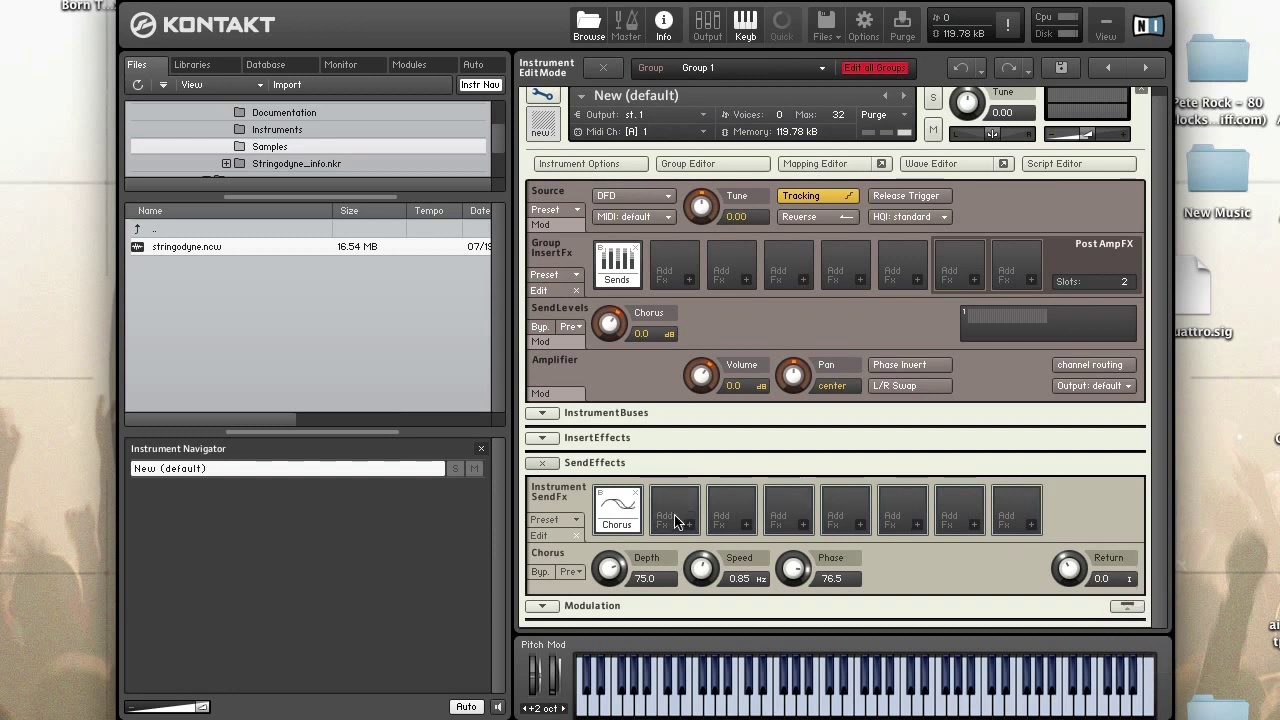
click(1128, 580)
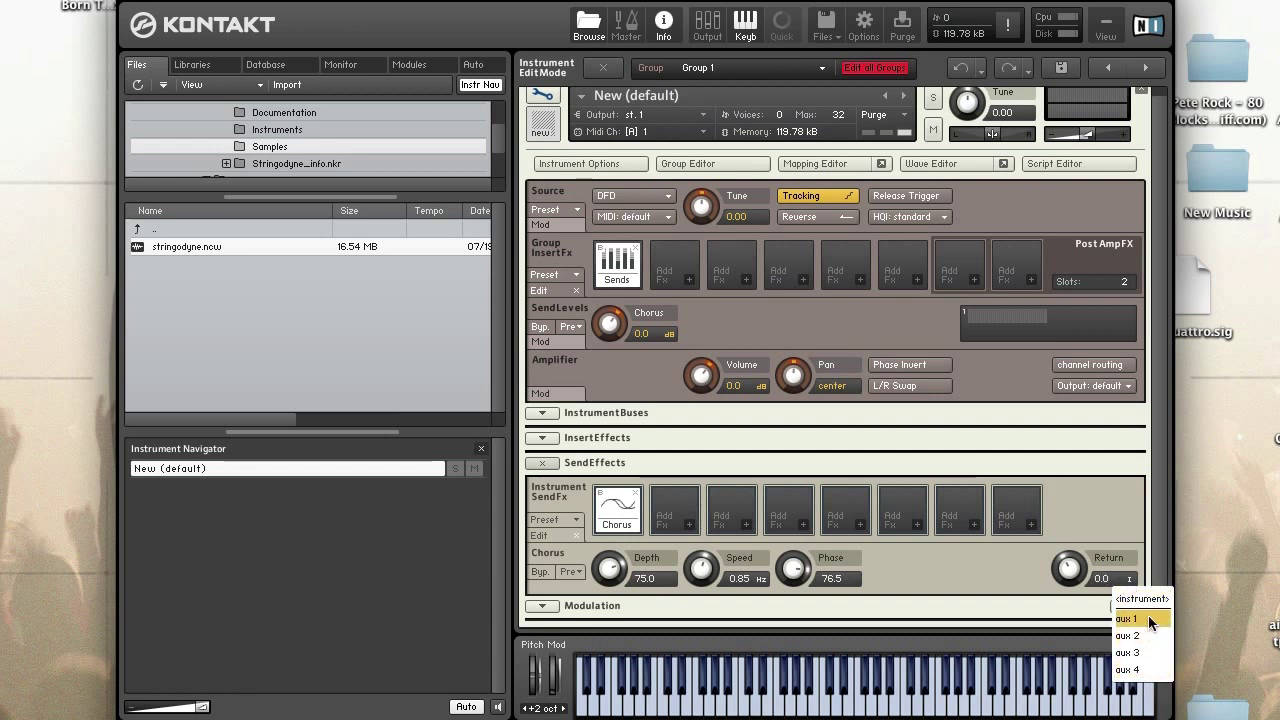
click(1148, 620)
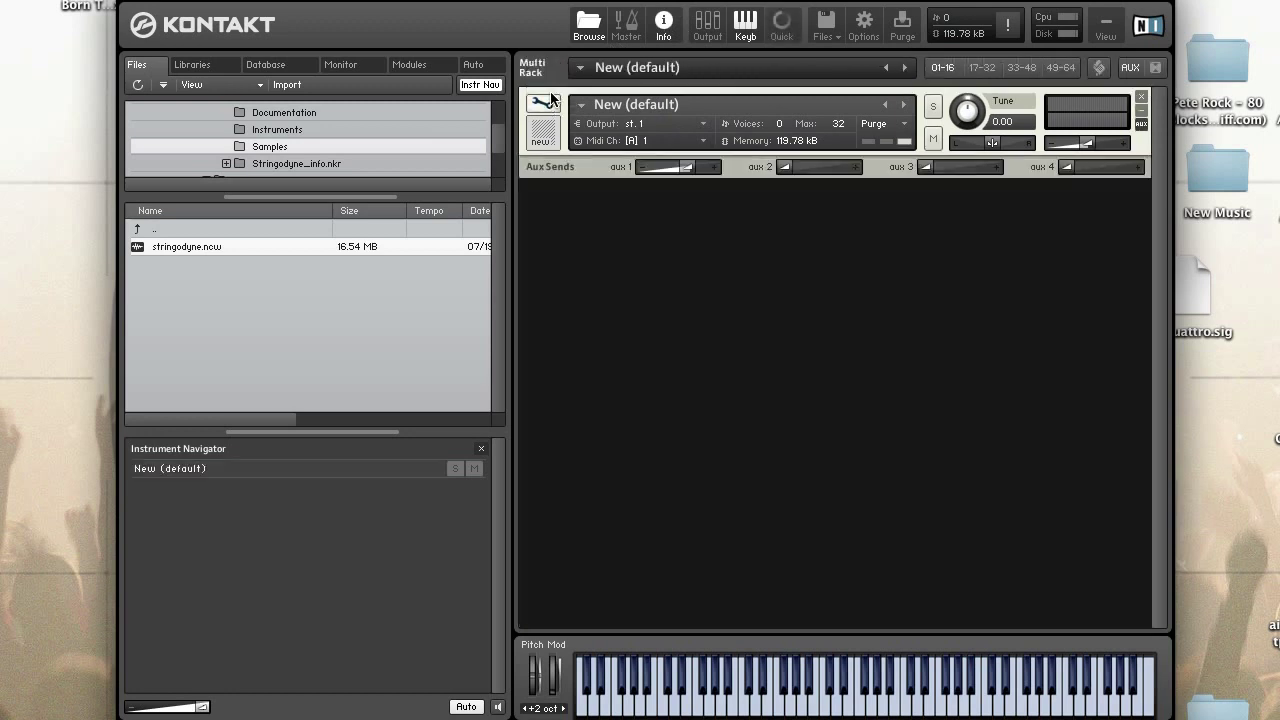
Step: In the output mixer, route aux 1's channels 01 and 02 to physical outputs 1 and 2, then begin aux 2's routing
click(542, 93)
click(707, 24)
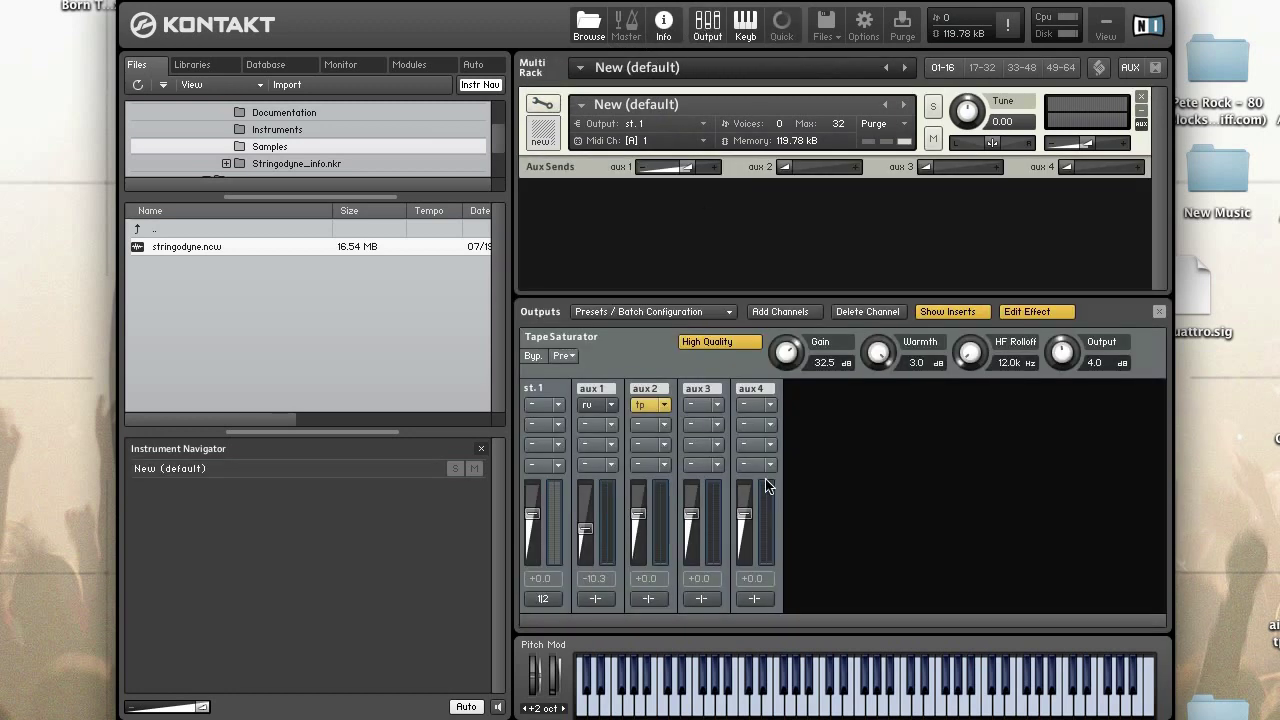
click(598, 598)
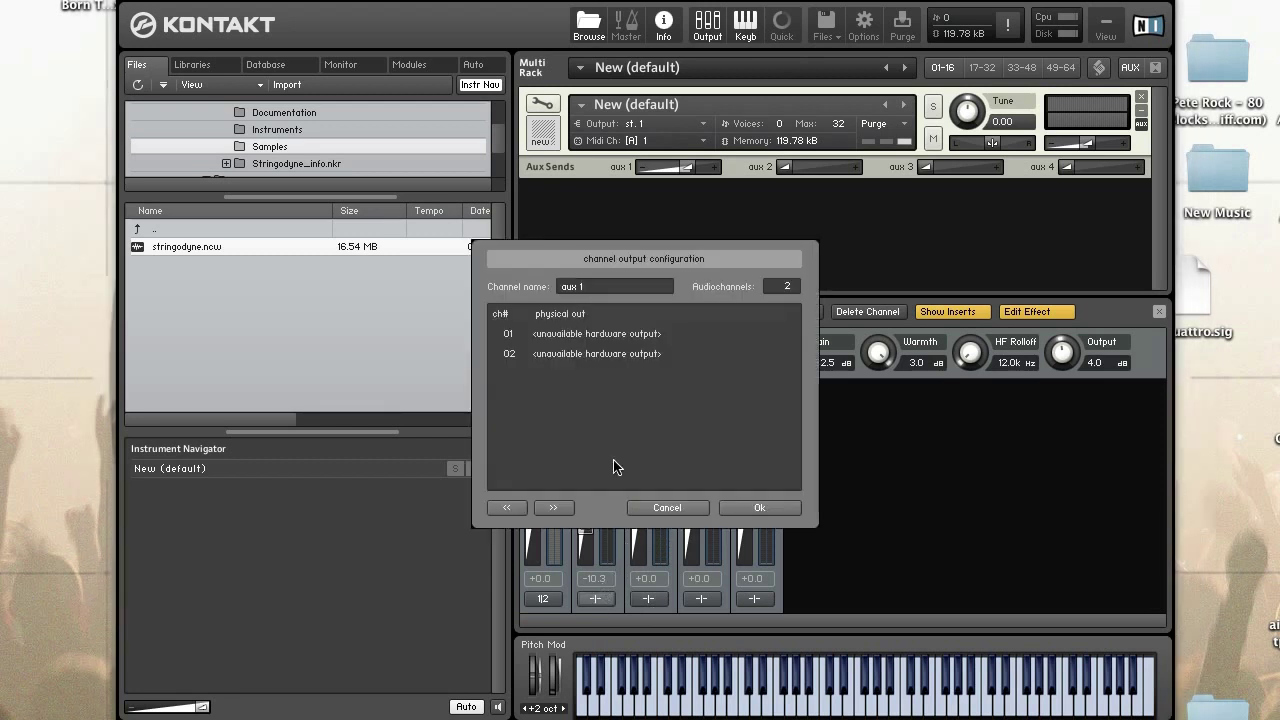
click(587, 338)
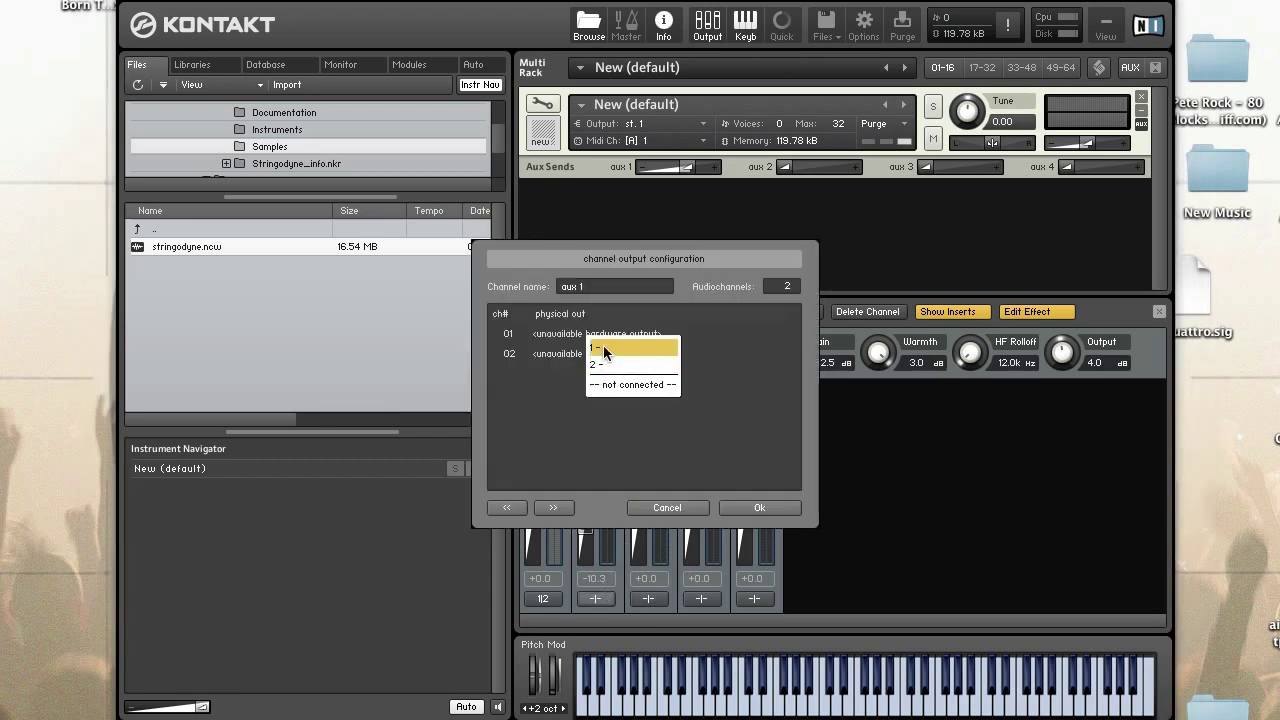
click(603, 345)
click(584, 356)
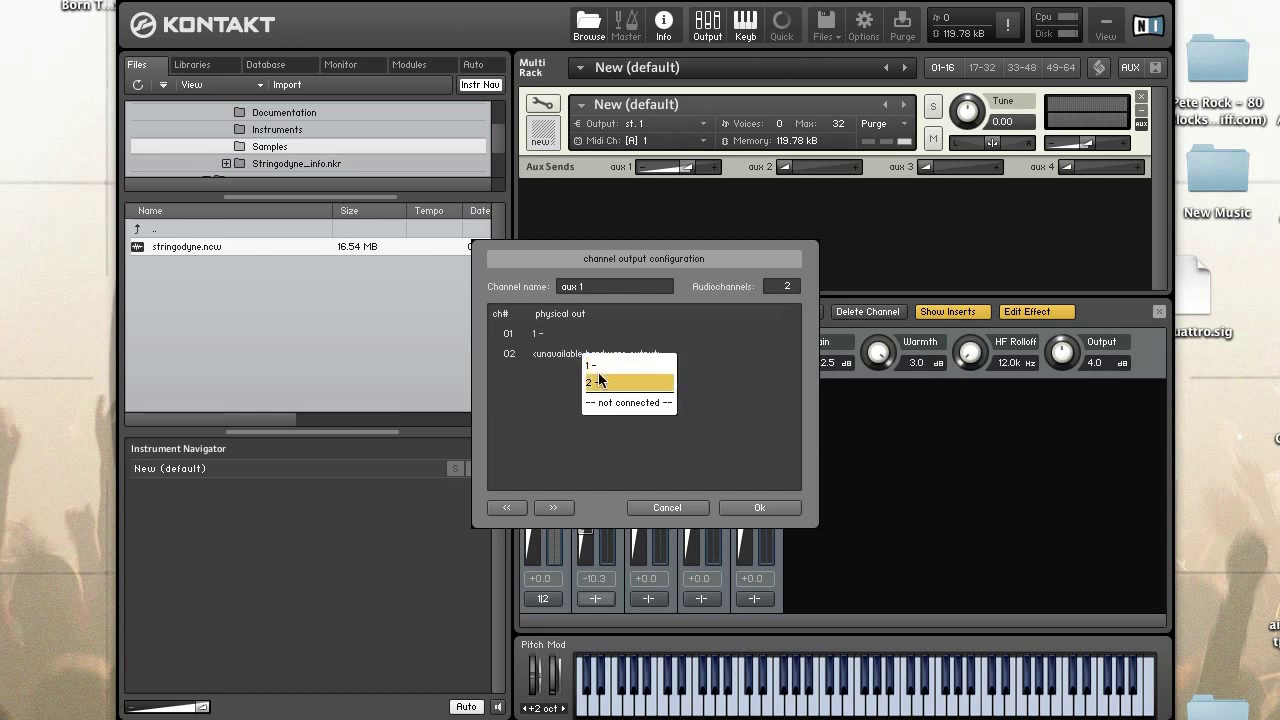
click(596, 382)
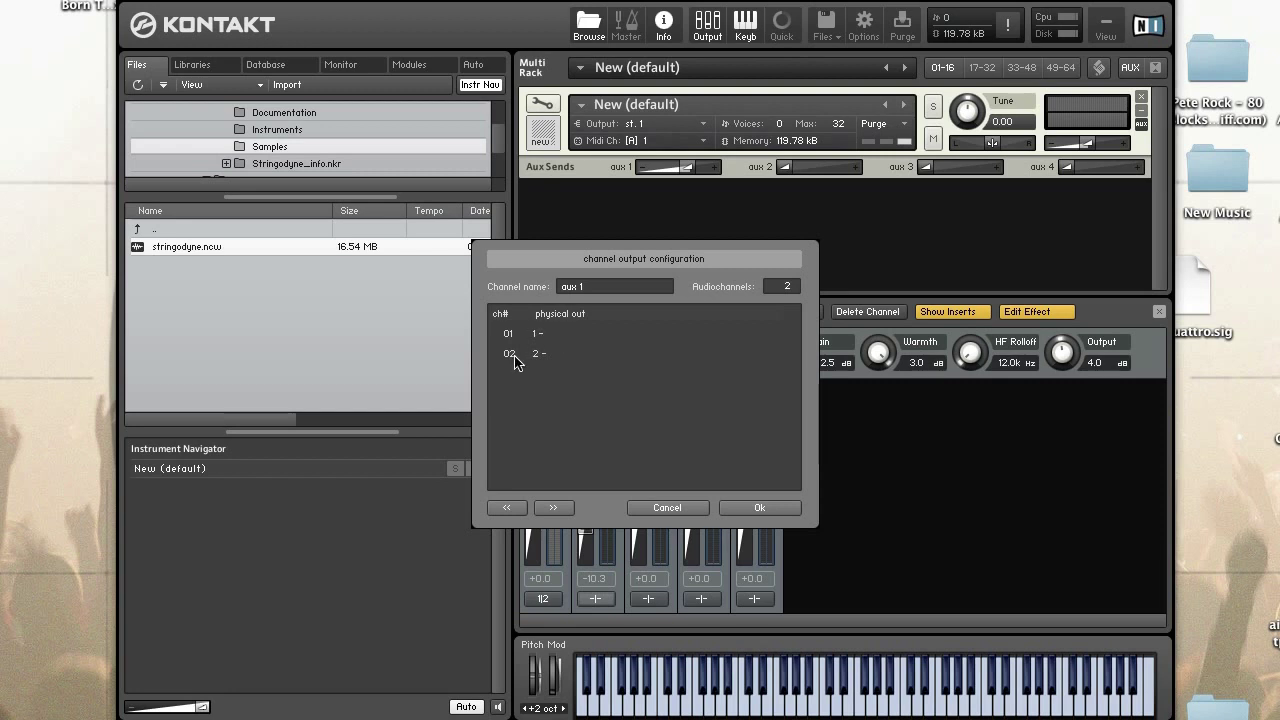
click(740, 505)
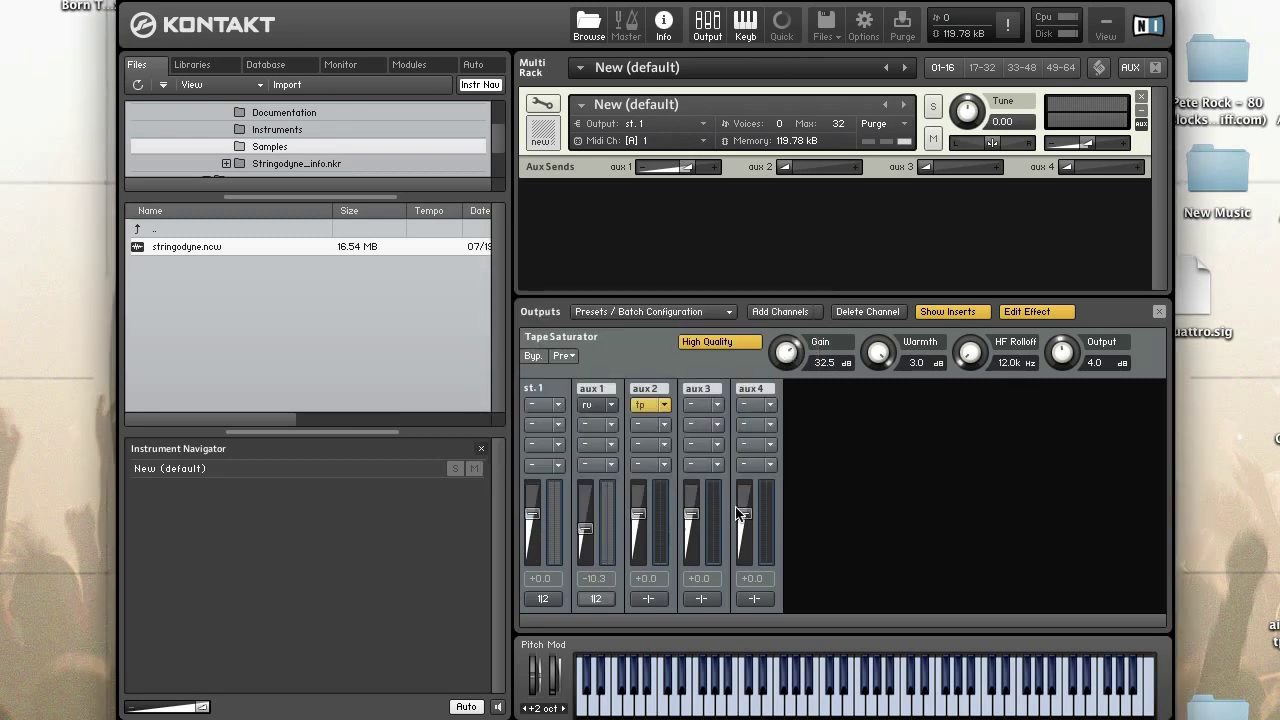
click(655, 597)
click(575, 335)
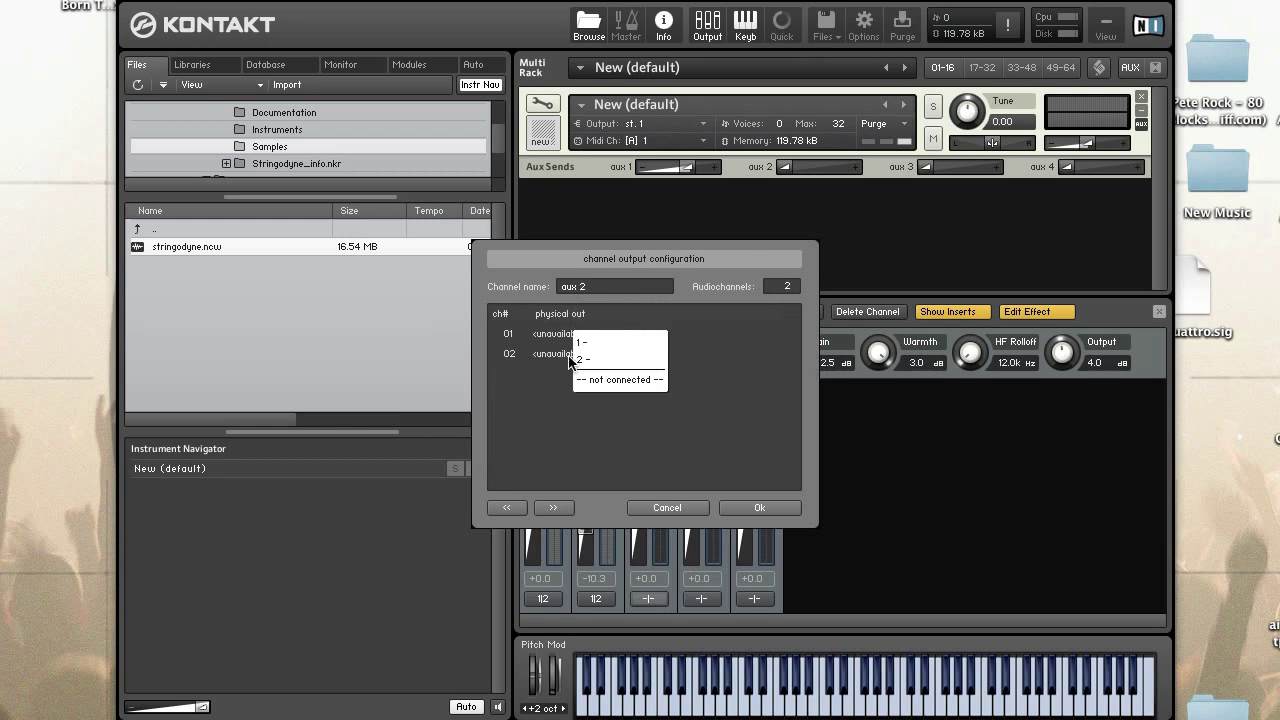
Step: Route aux 2's channels 01 and 02 to outputs 1 and 2, confirm, and lower its fader to -13.3 dB
click(591, 342)
click(563, 355)
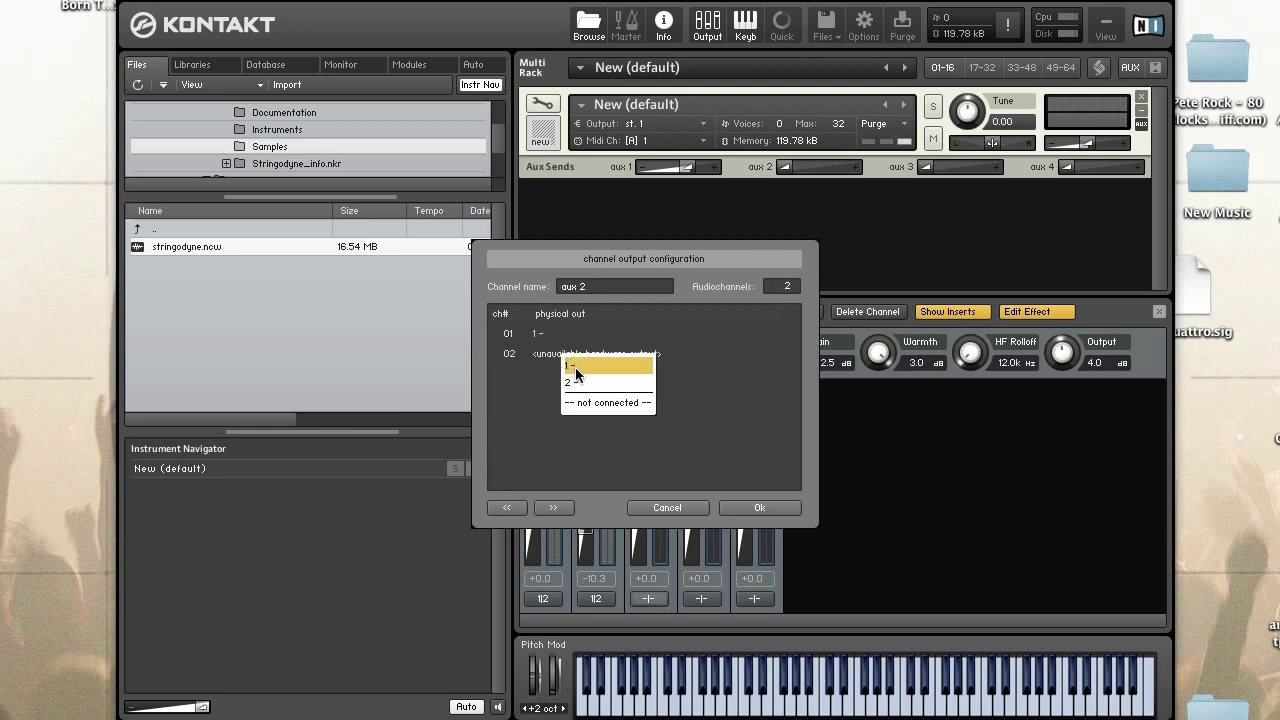
click(578, 372)
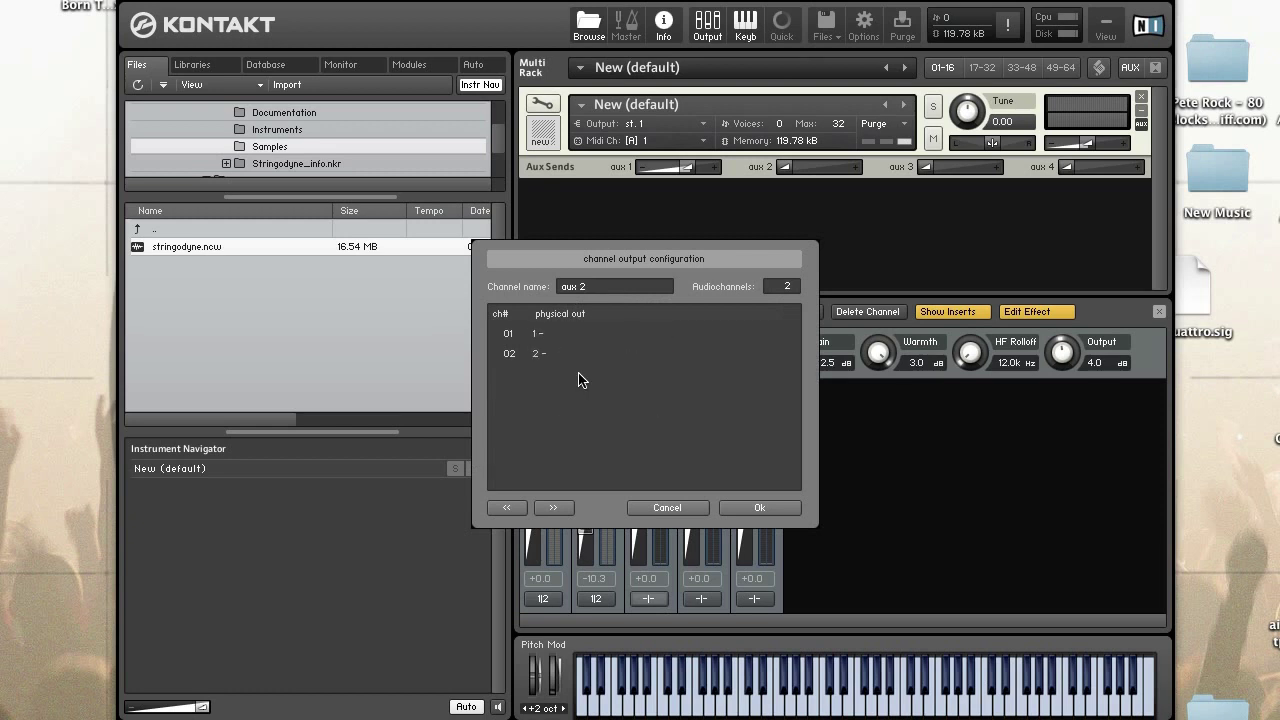
click(757, 508)
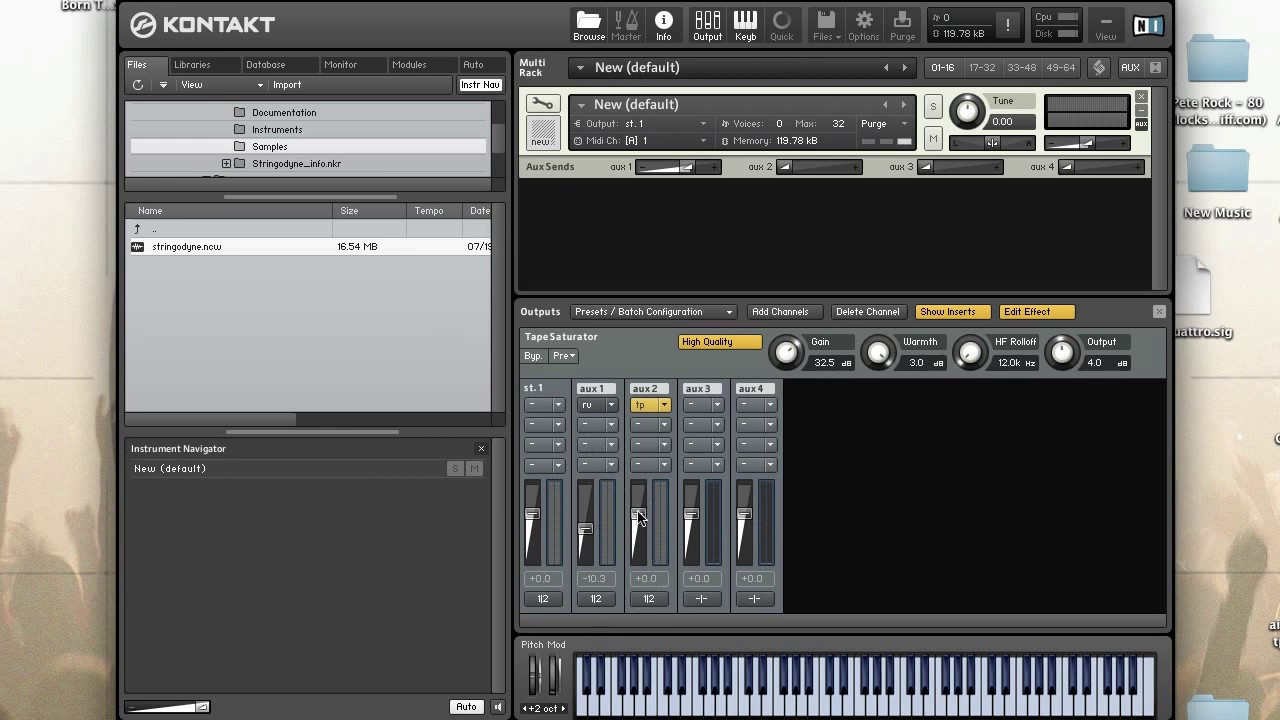
drag(638, 515, 640, 538)
Step: Reopen the instrument editor with the wrench and scroll down to the Chorus send effect
click(542, 104)
scroll(680, 237, down, 1)
scroll(680, 237, down, 3)
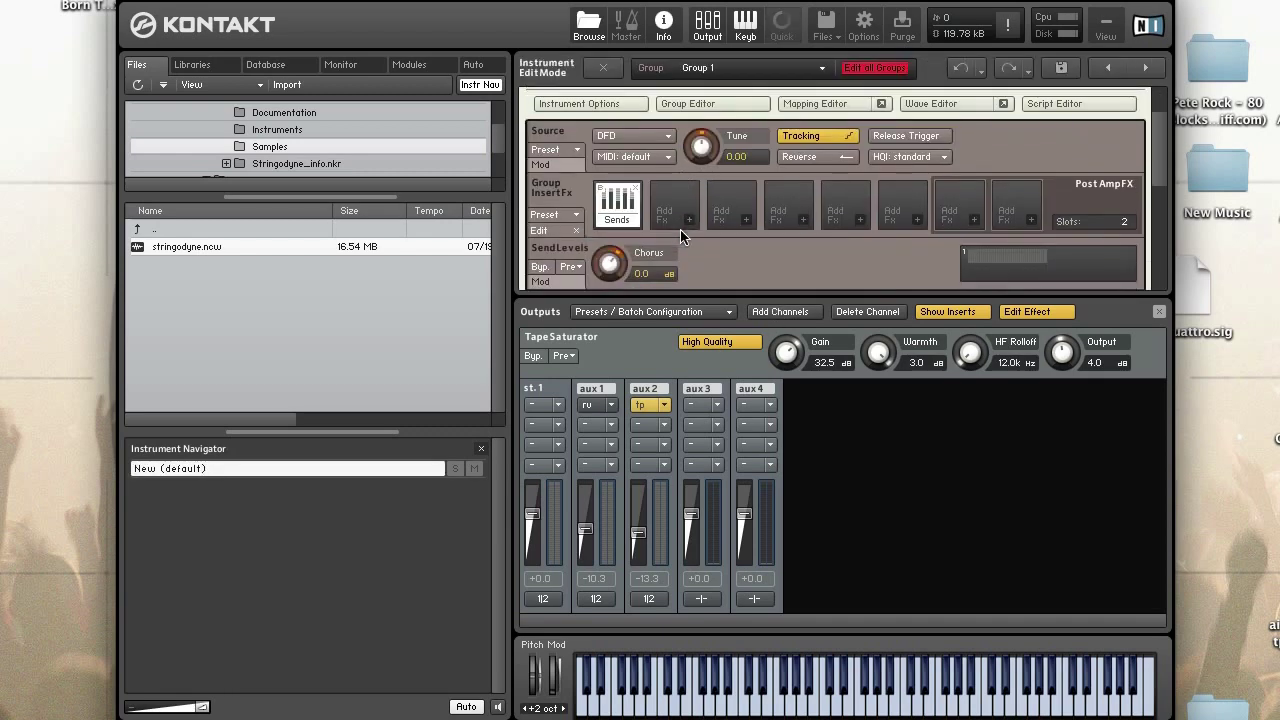
scroll(680, 229, down, 6)
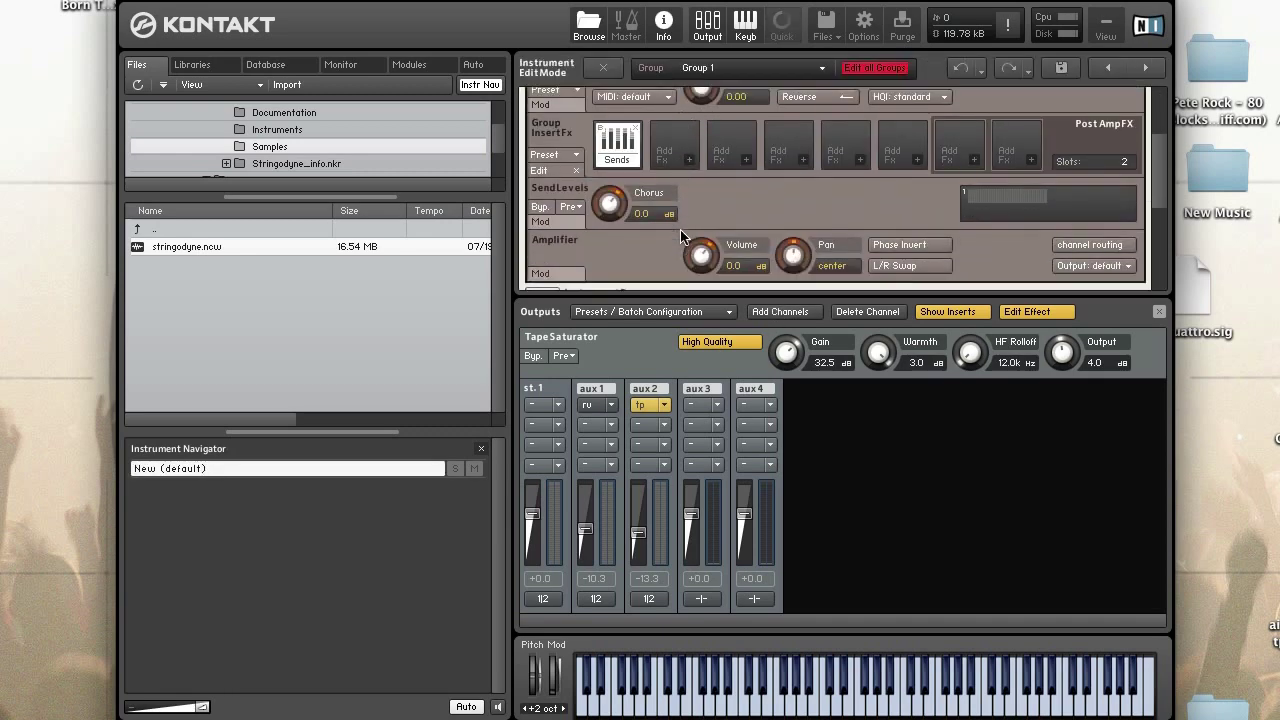
scroll(677, 233, up, 1)
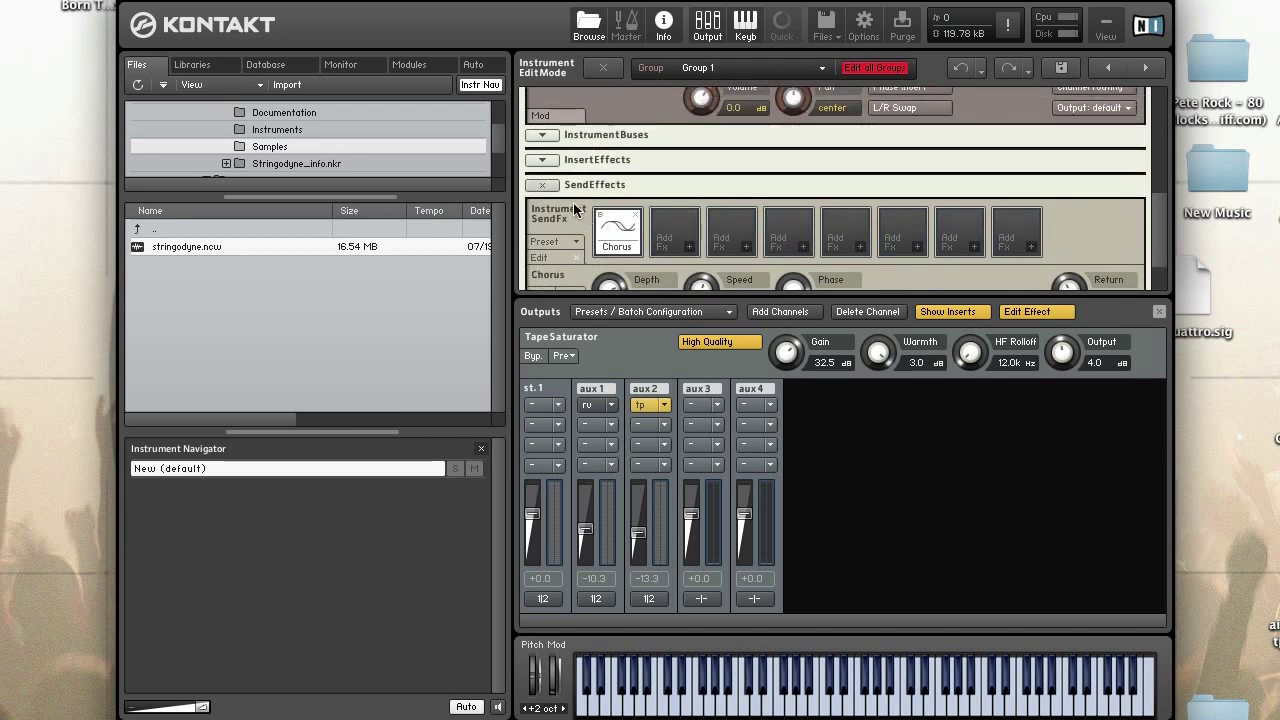
scroll(573, 202, down, 1)
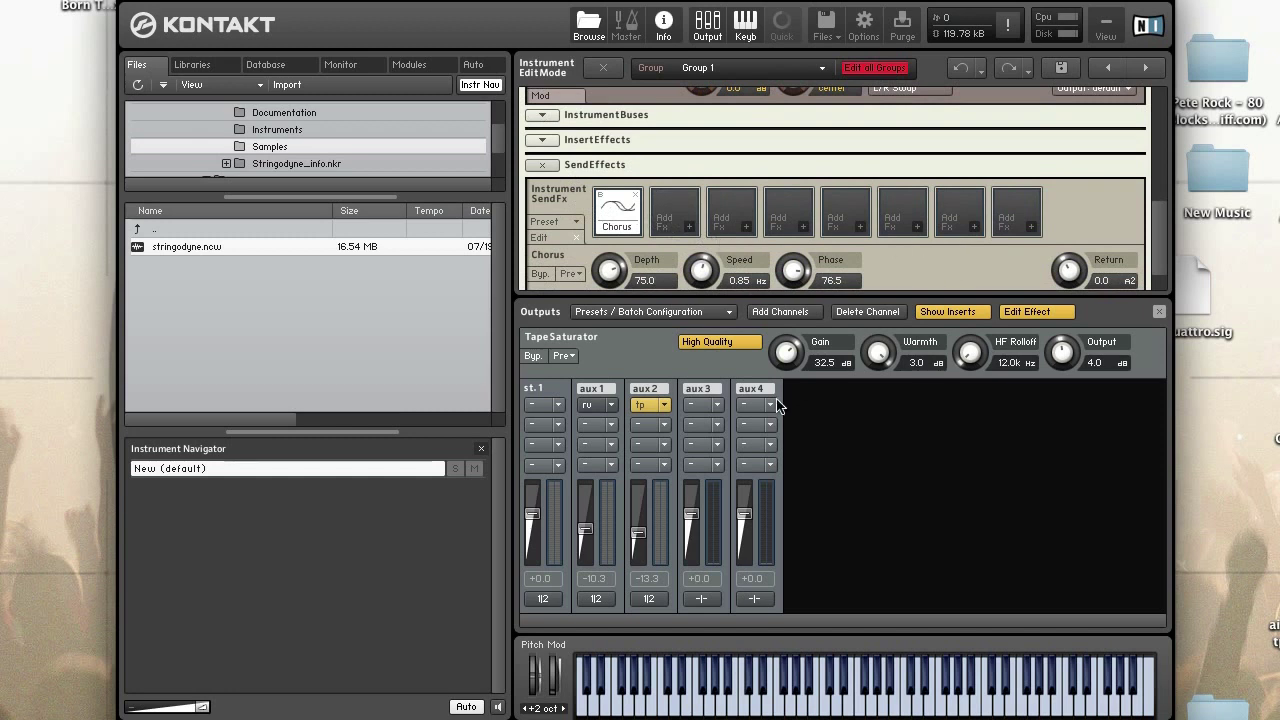
Step: Set the aux 1 return to -27.8 dB and aux 2 to -21.7 dB while playing notes to audition the mix
mouse_move(640, 533)
mouse_down()
mouse_move(636, 570)
mouse_move(638, 548)
mouse_up()
drag(641, 547, 639, 532)
click(843, 708)
drag(587, 531, 587, 547)
click(814, 708)
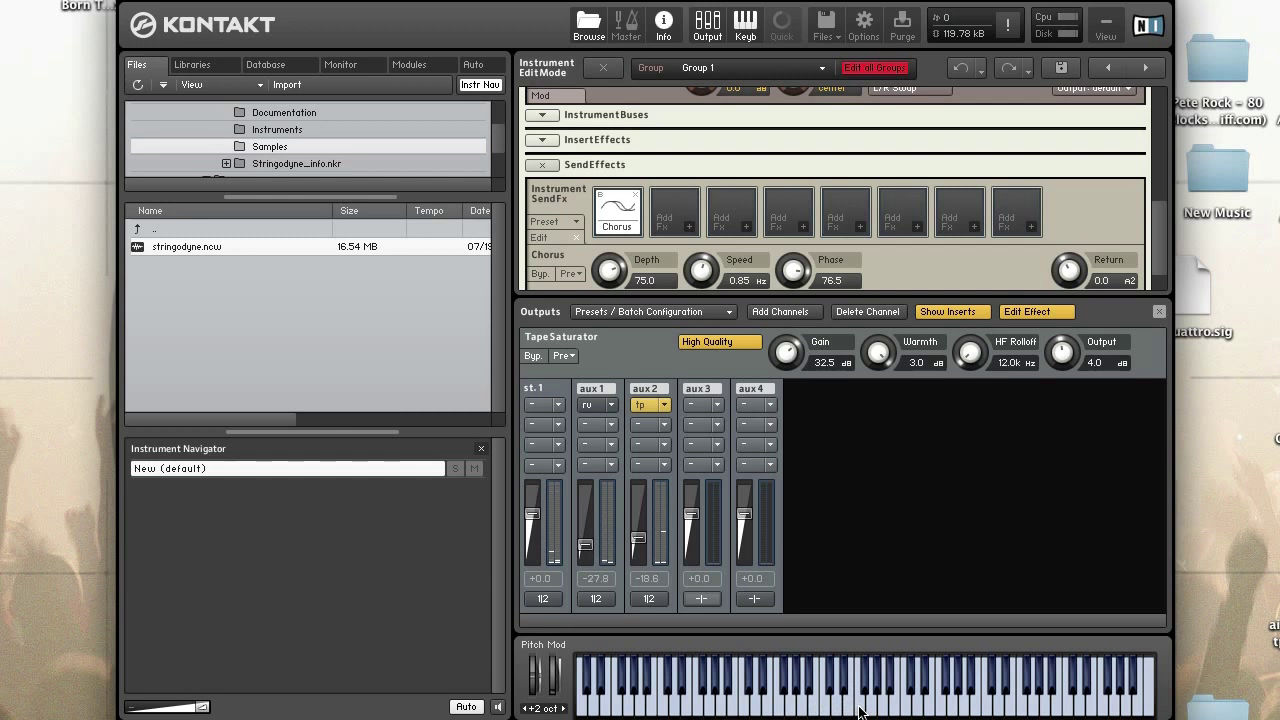
click(858, 708)
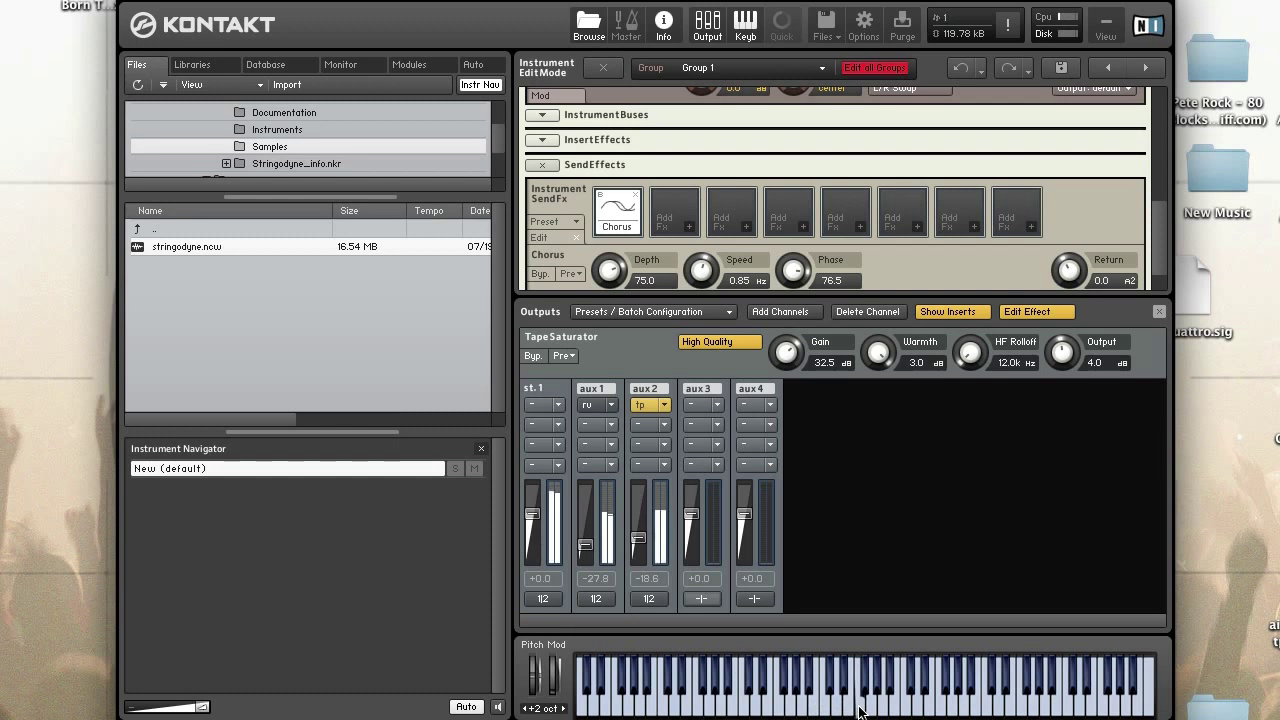
drag(637, 538, 637, 541)
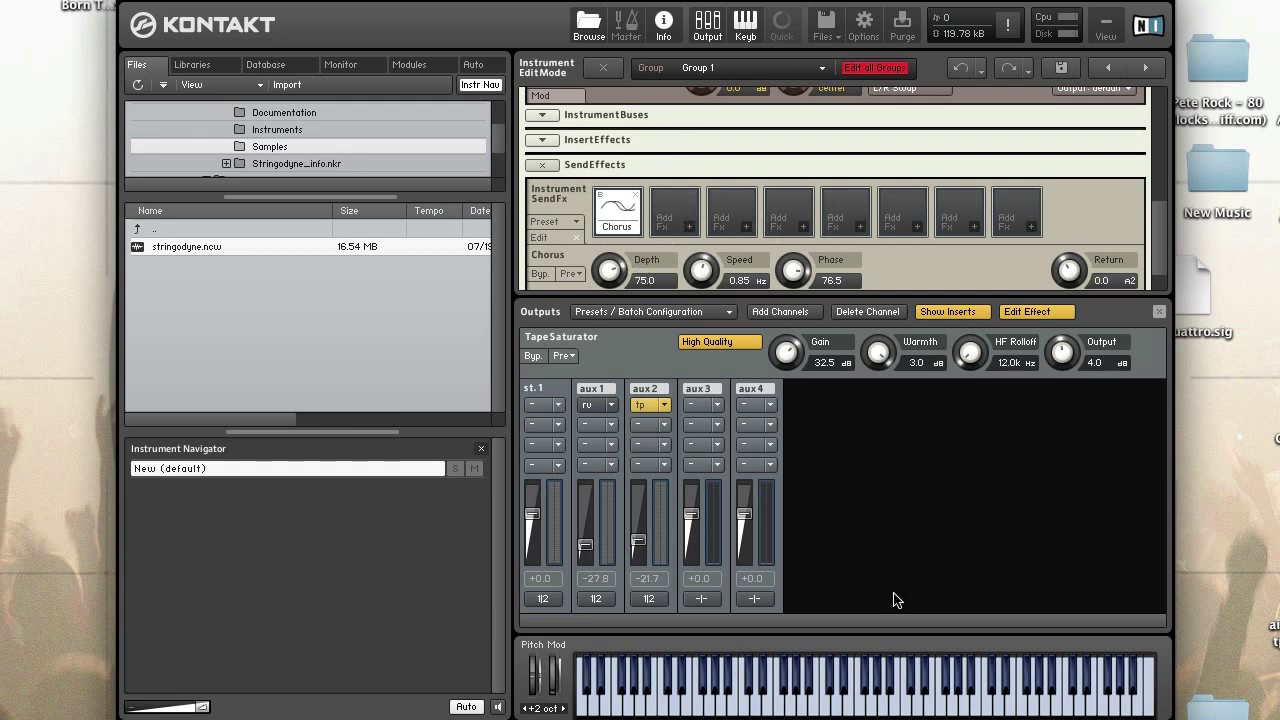
click(882, 710)
click(838, 705)
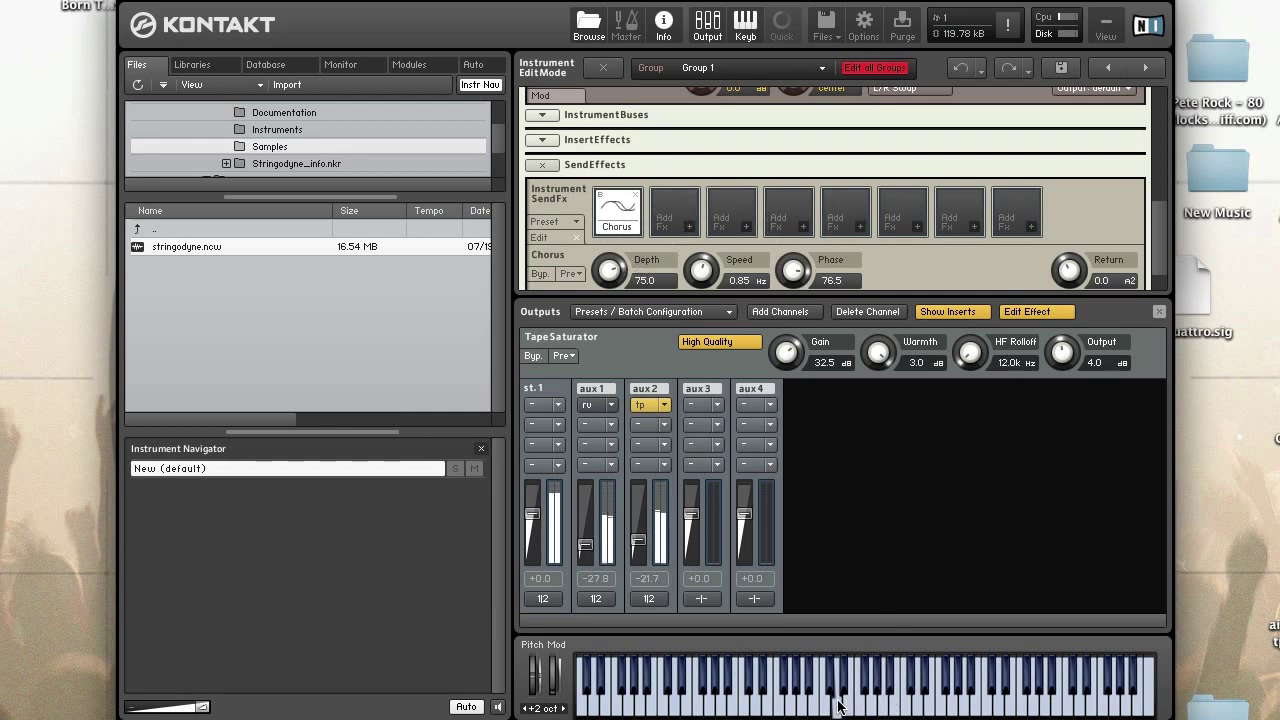